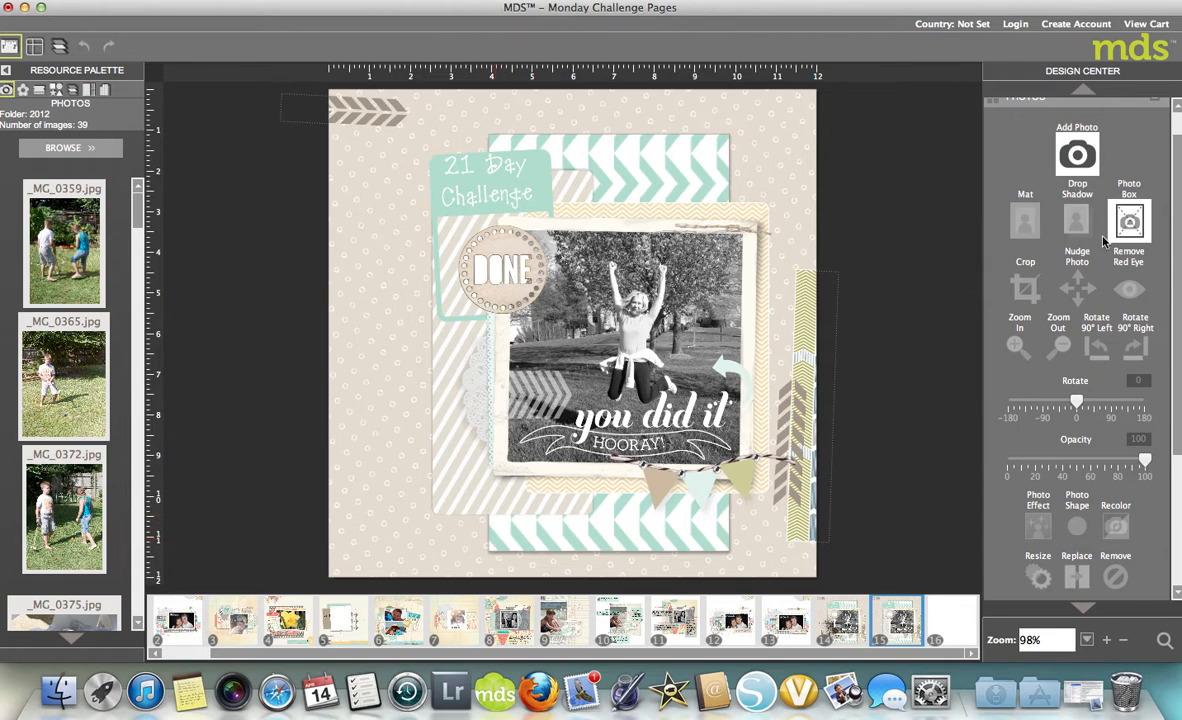
Add an empty photo box over the page's centre photo and widen it to about 9.5 inches.
left_click(1129, 222)
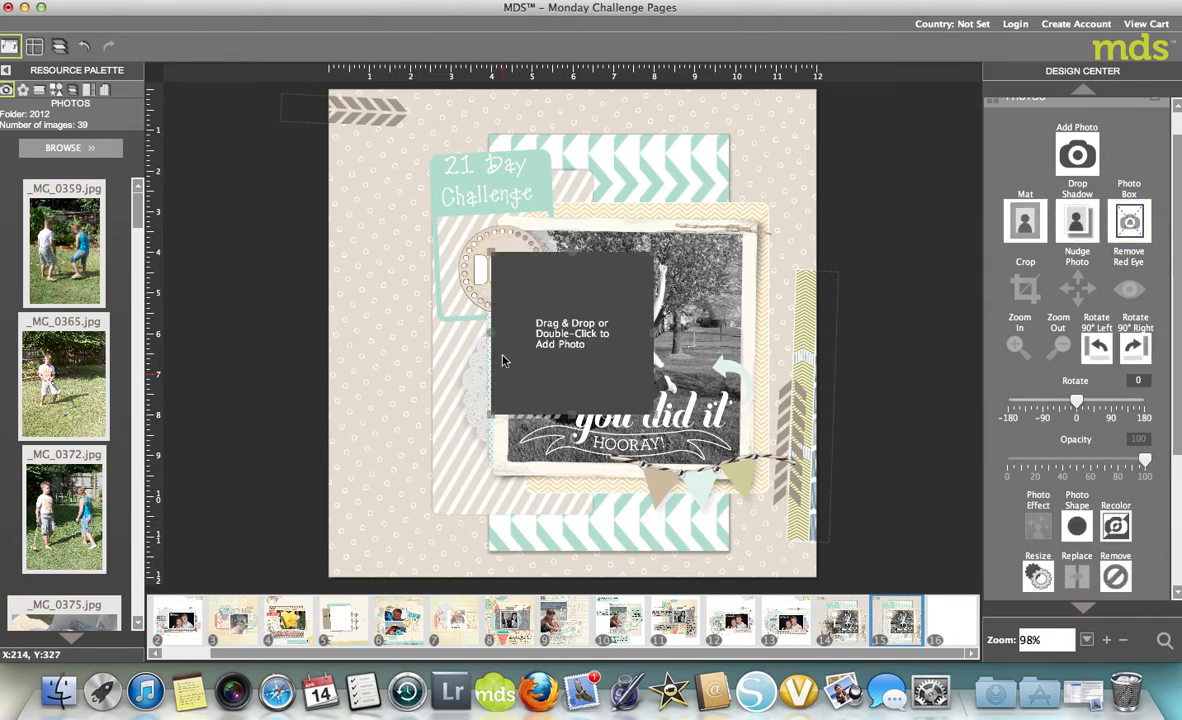
left_click_drag(490, 334, 399, 343)
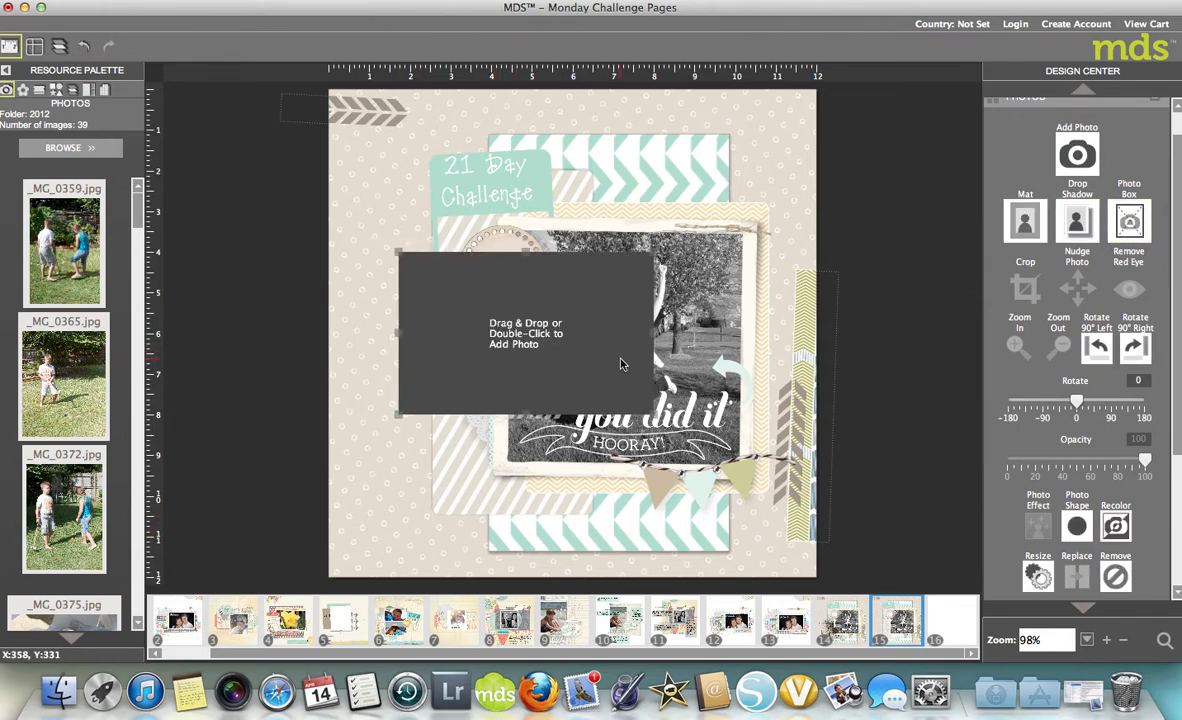
left_click_drag(653, 334, 787, 343)
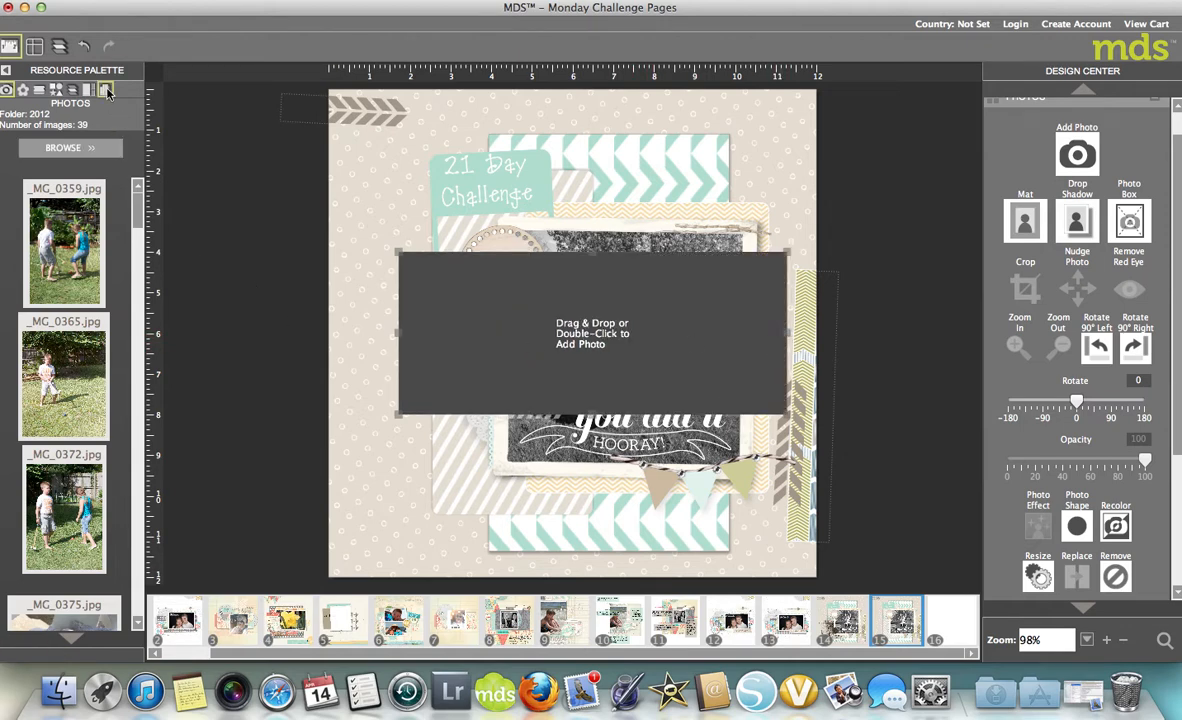
Load the "Because I Love You – designer series paper" category into the background papers palette.
left_click(105, 90)
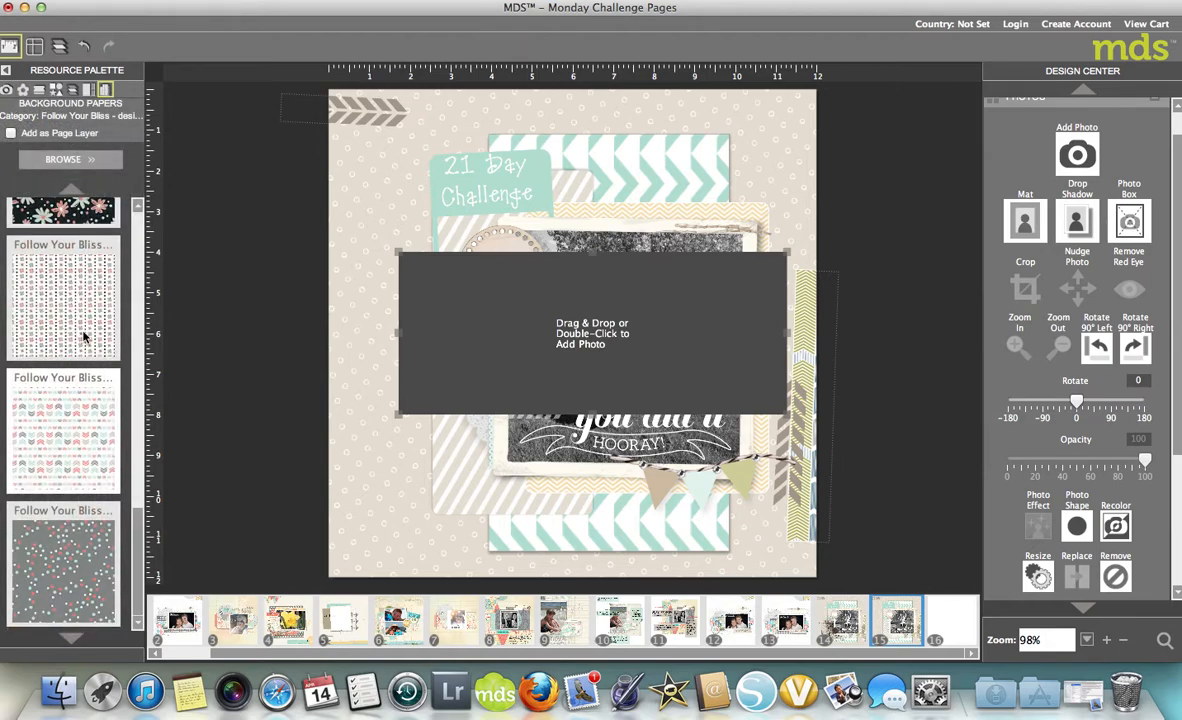
left_click(86, 160)
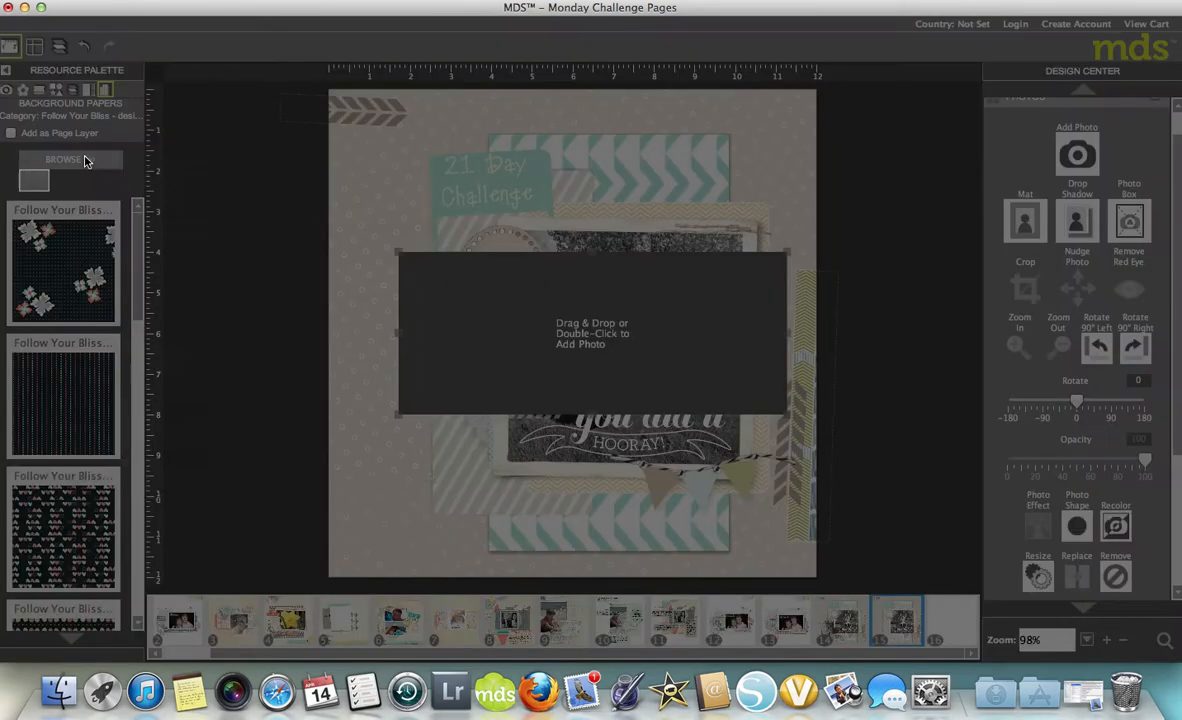
scroll(165, 398, "up", 15)
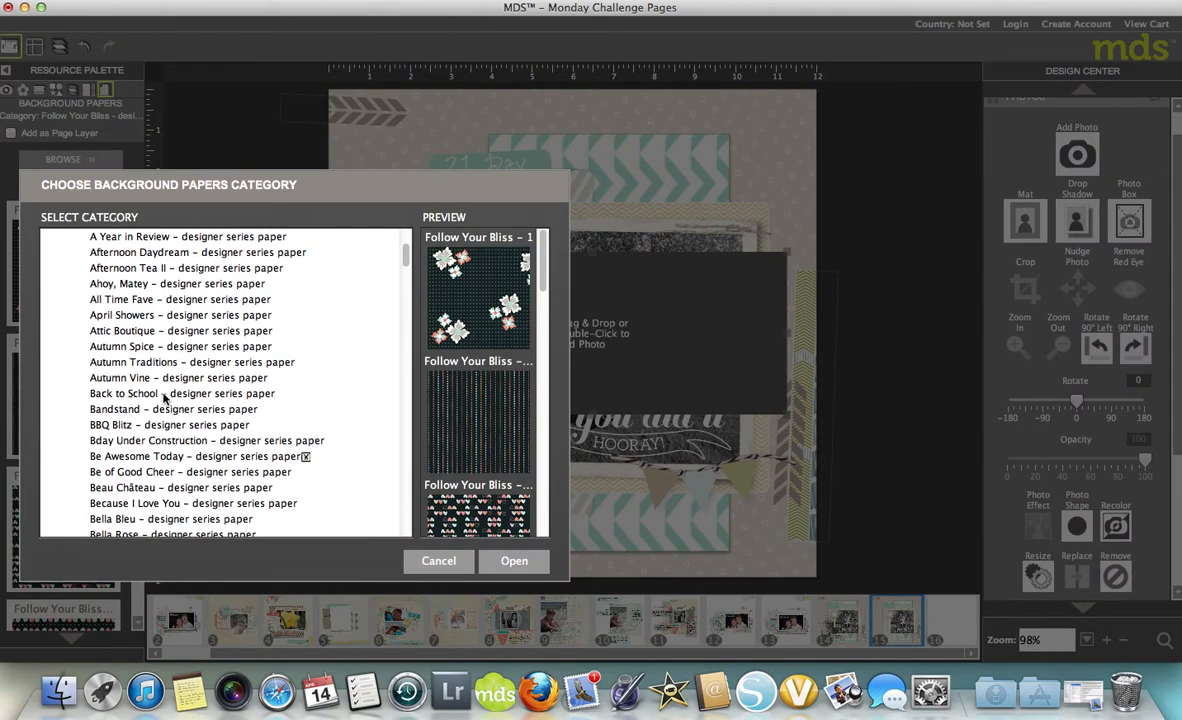
left_click(150, 504)
left_click(500, 561)
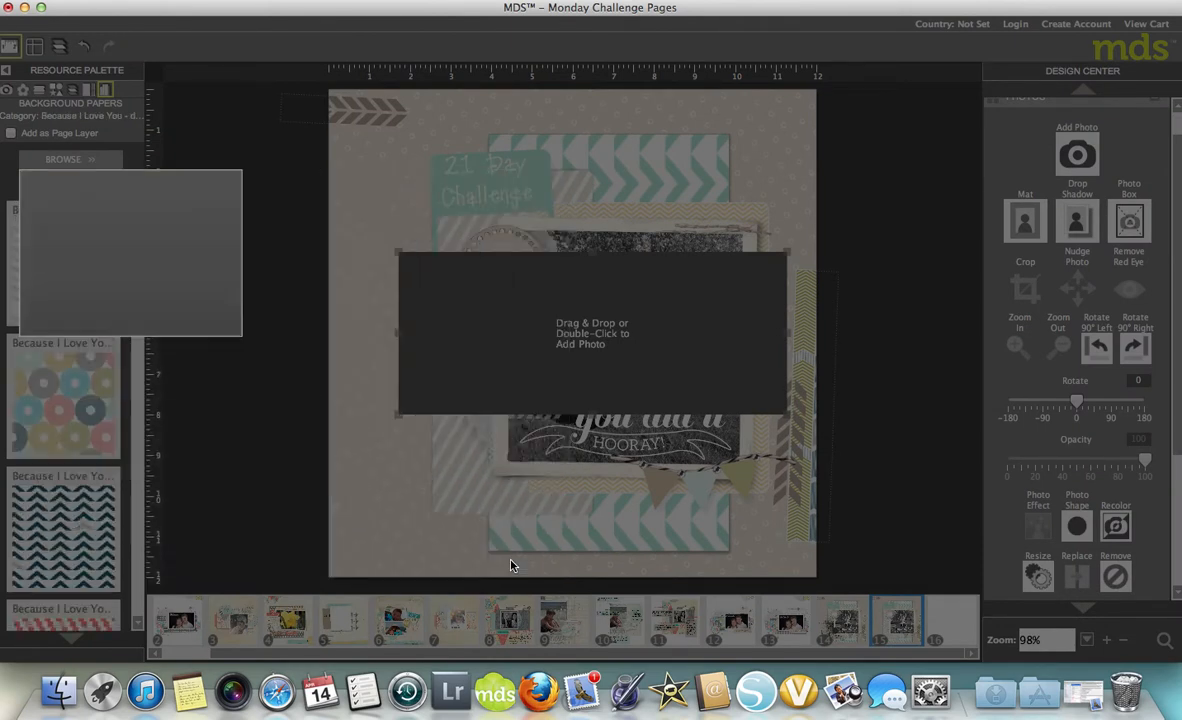
Fill the photo box with the mustard-and-grey herringbone paper, then enlarge and reposition its pattern in the Photo Editor.
scroll(80, 541, "down", 5)
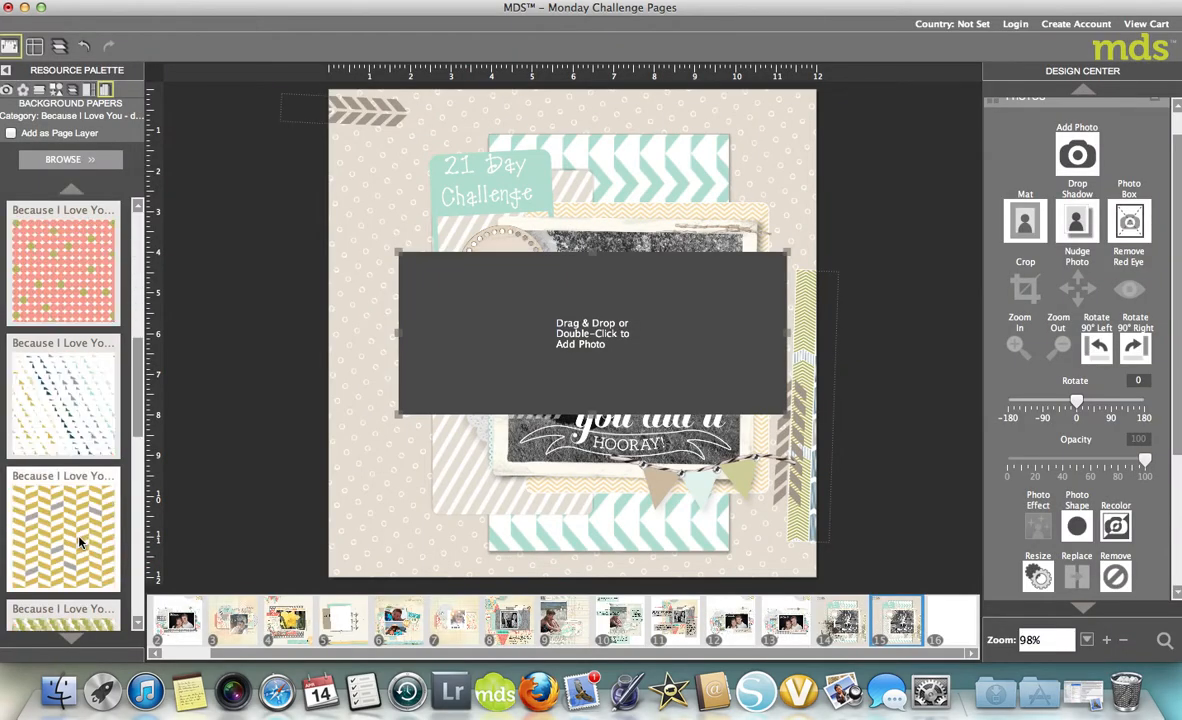
left_click_drag(80, 541, 572, 339)
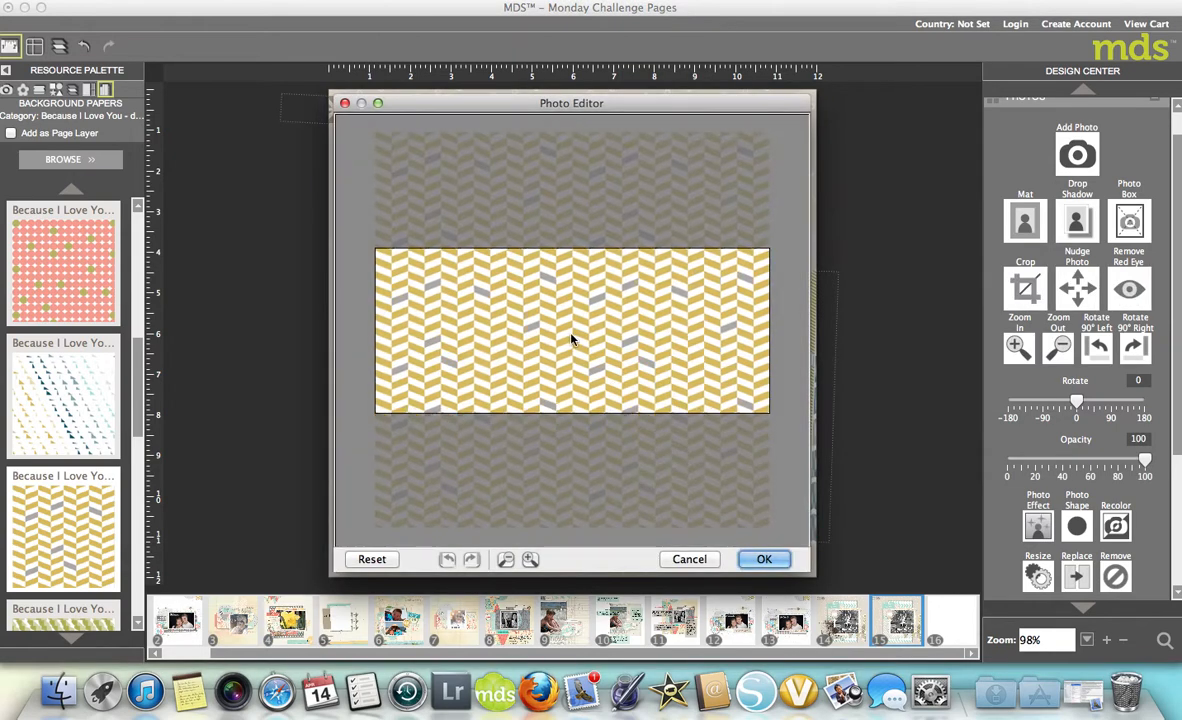
left_click(531, 561)
scroll(558, 320, "down", 3)
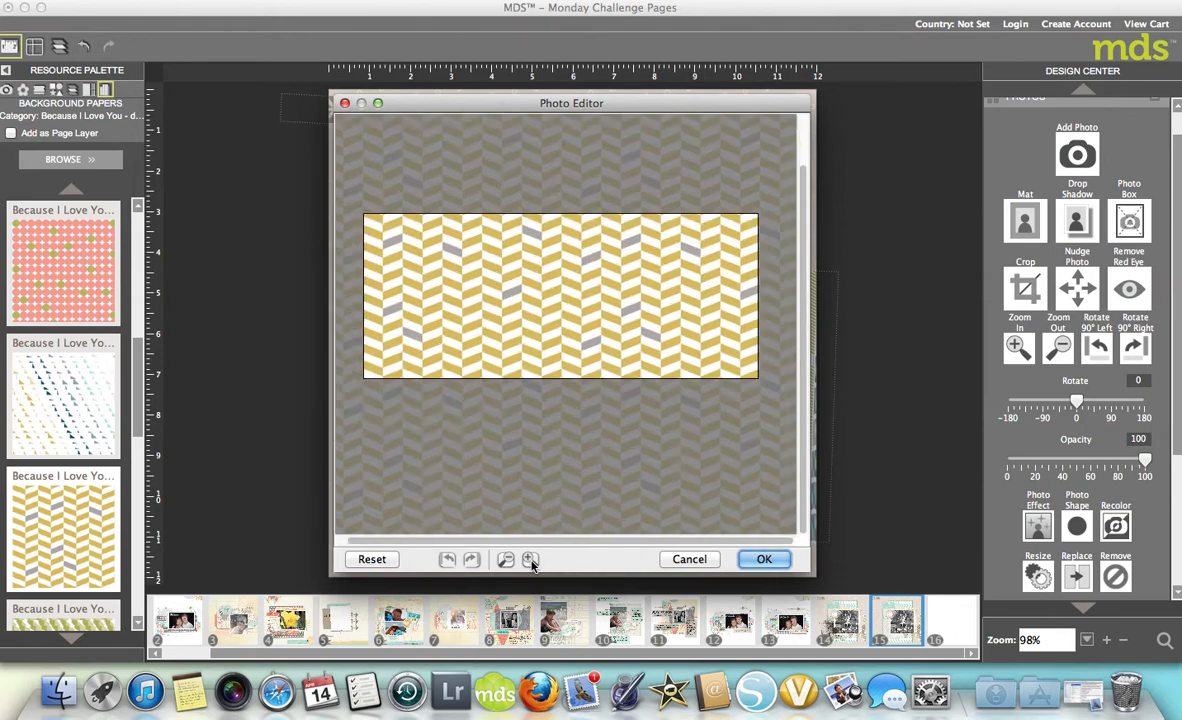
scroll(558, 320, "left", 1)
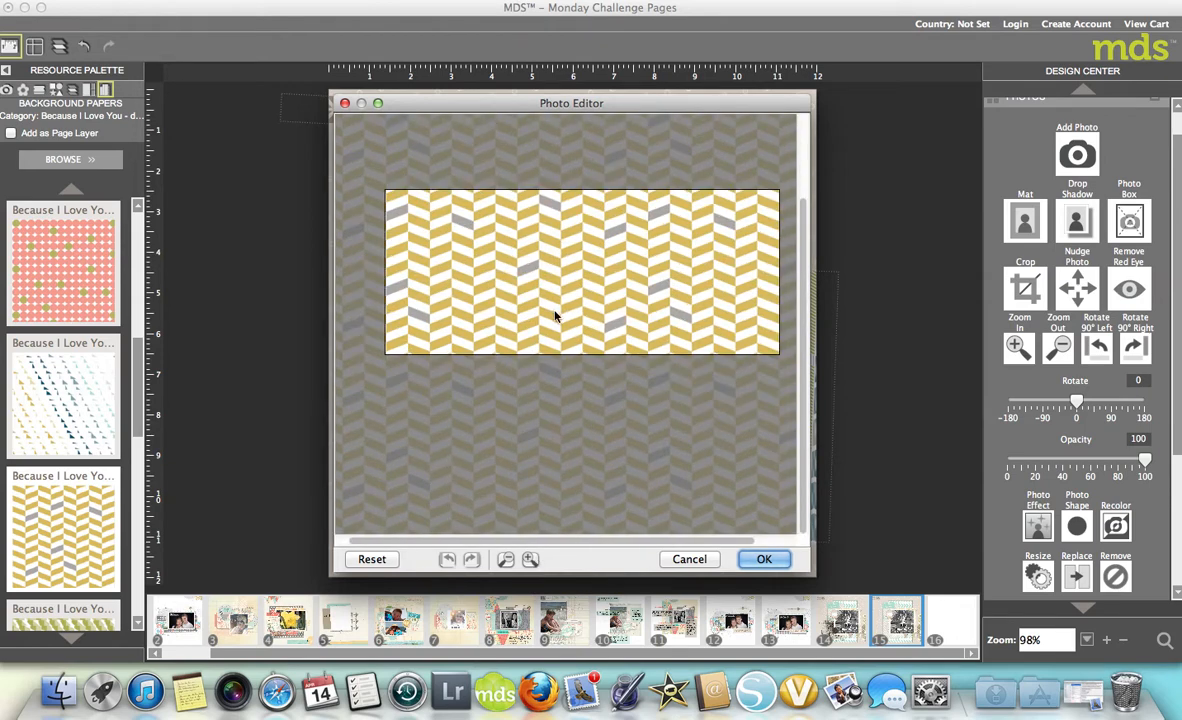
scroll(554, 317, "up", 3)
scroll(549, 364, "down", 4)
scroll(575, 274, "up", 3)
scroll(552, 423, "down", 3)
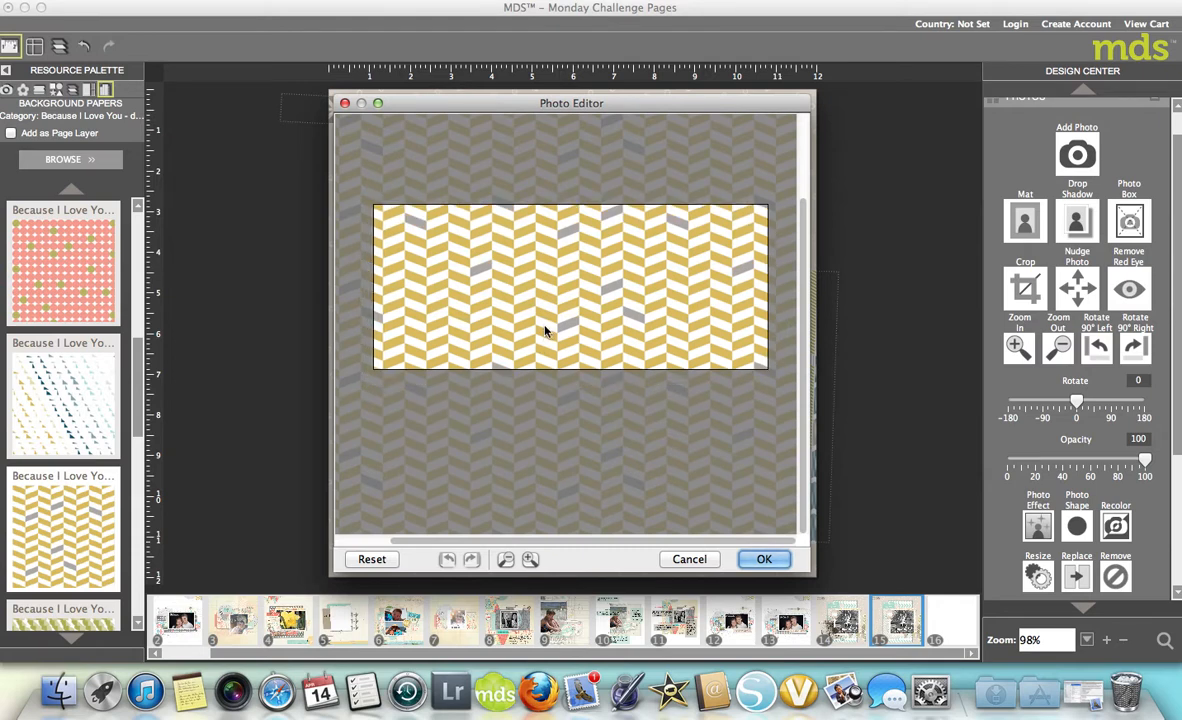
Try rotating the herringbone paper 90° right and back, then enlarge the pattern and apply it to the photo box.
left_click(472, 560)
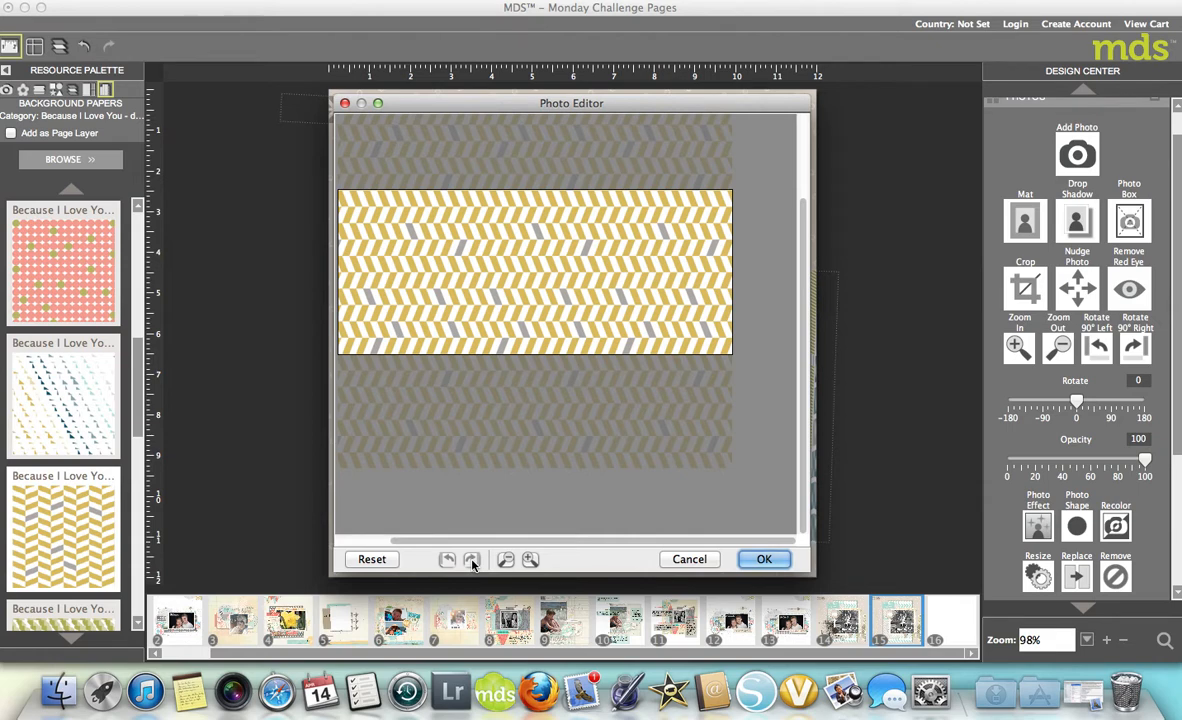
left_click(448, 560)
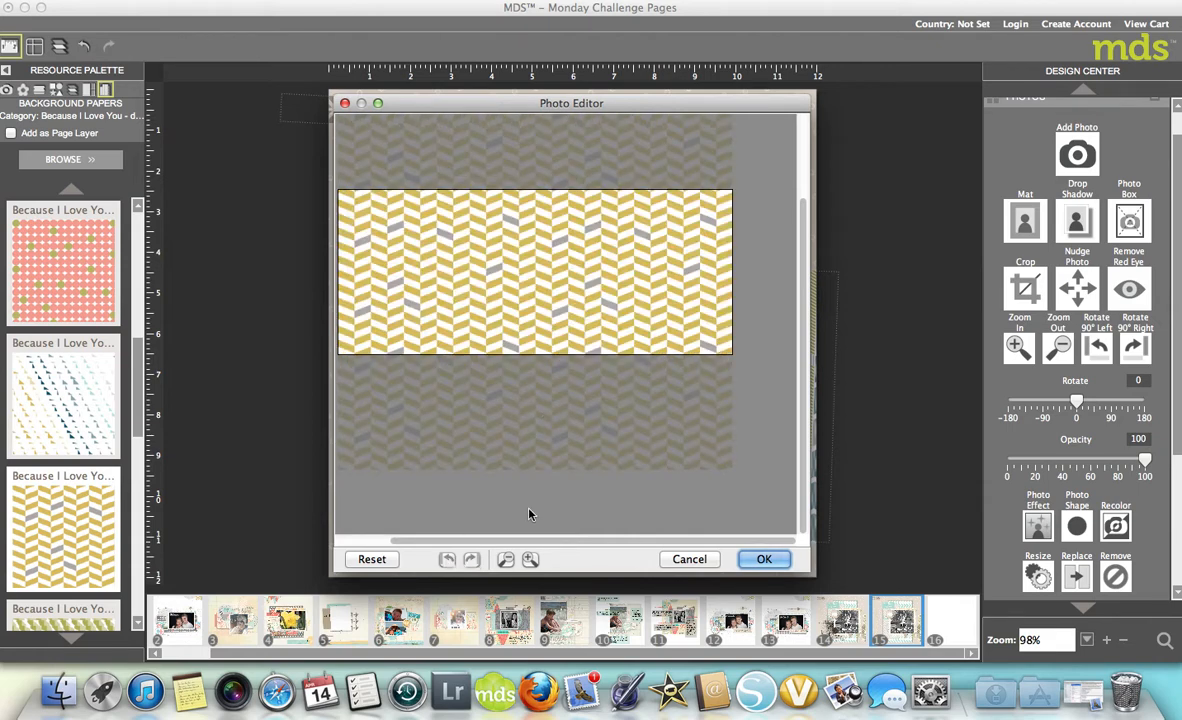
left_click(531, 560)
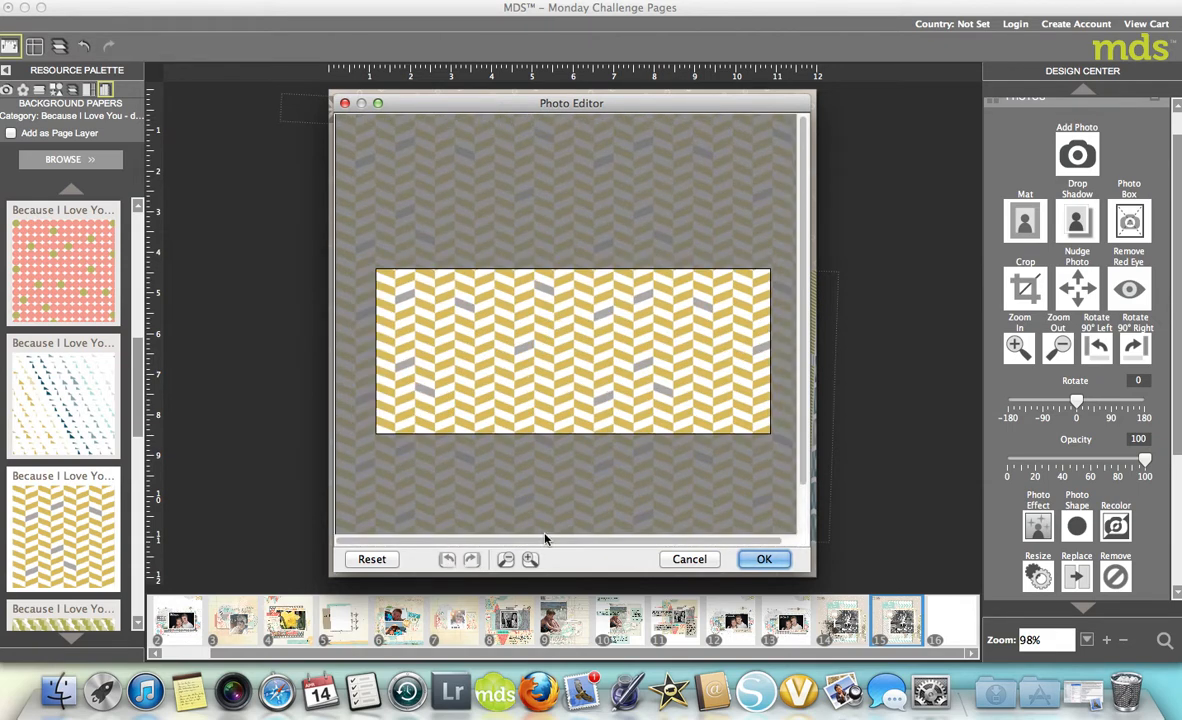
left_click(764, 561)
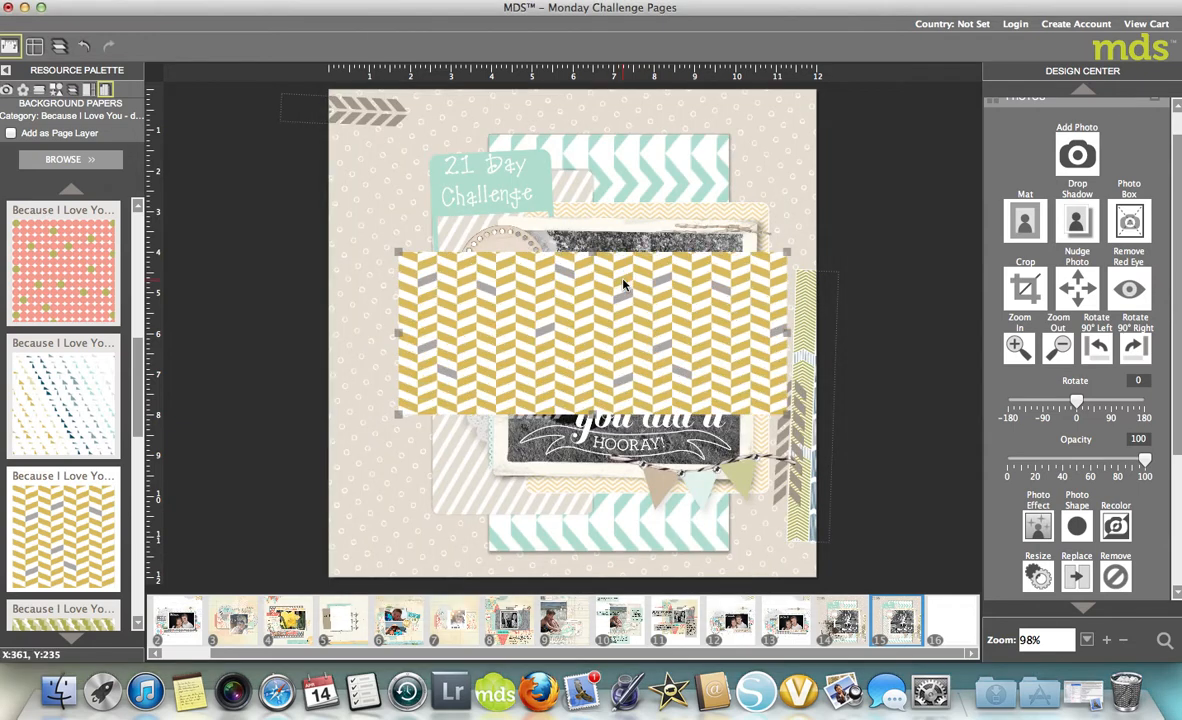
Round only the herringbone box's top-right corner with a radius of about 20.
right_click(566, 325)
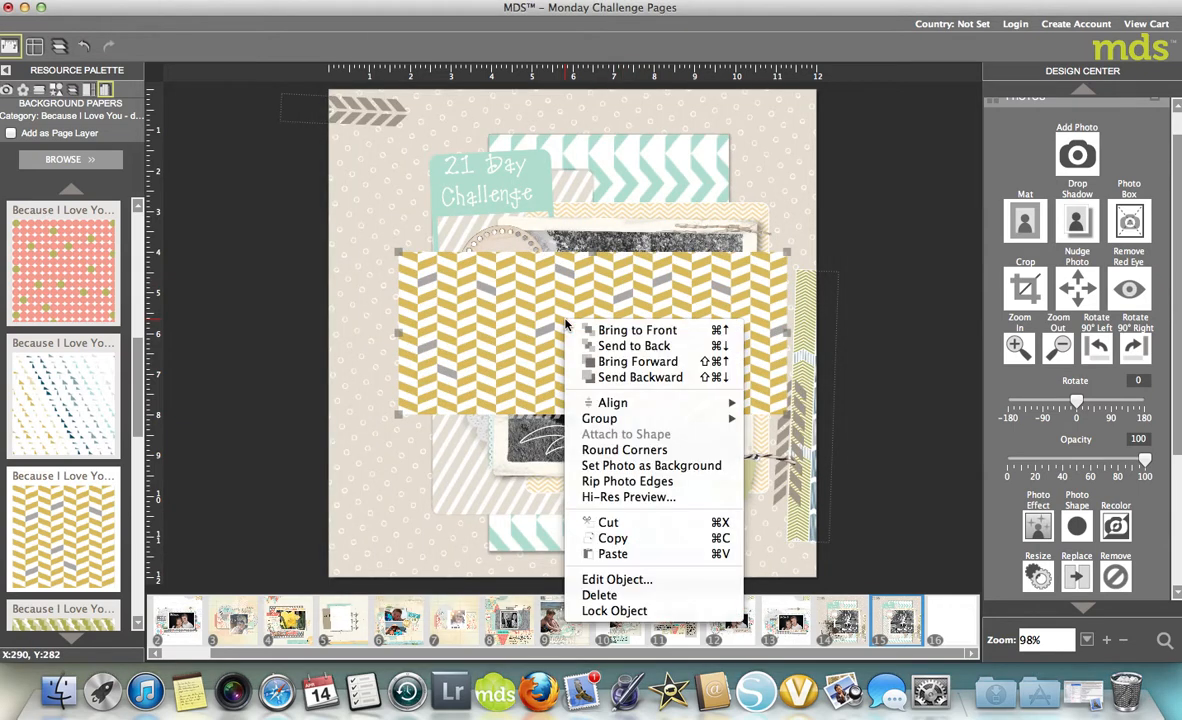
mouse_move(628, 418)
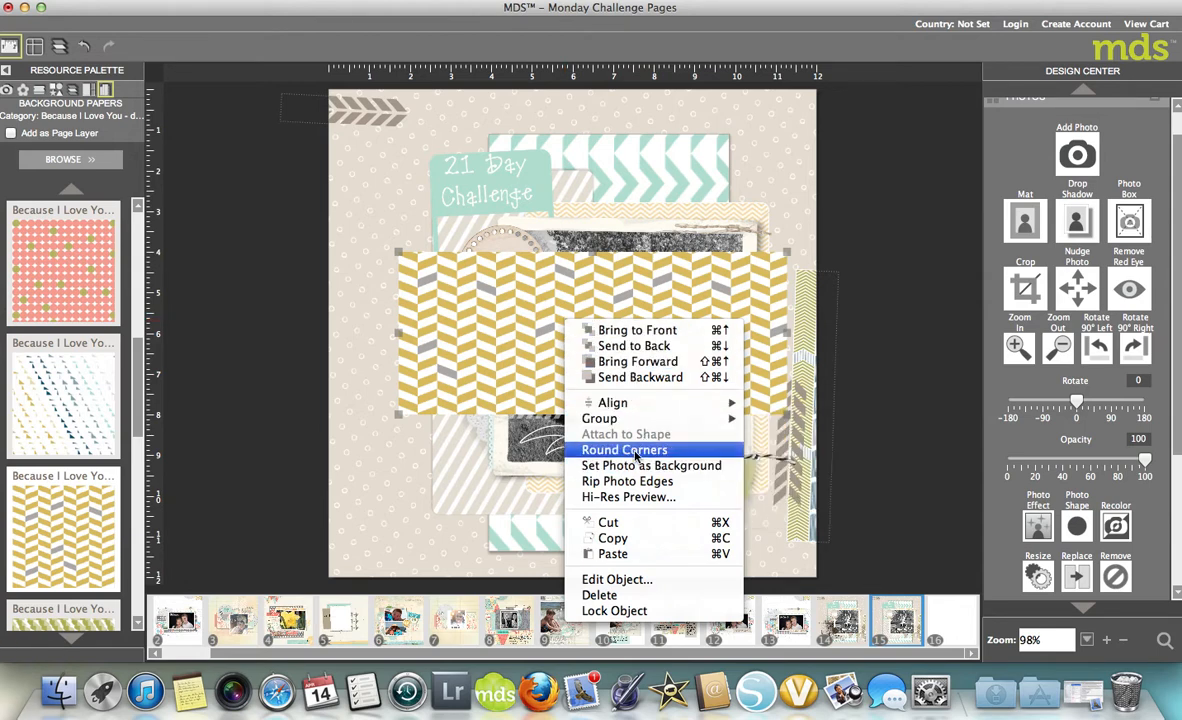
left_click(634, 455)
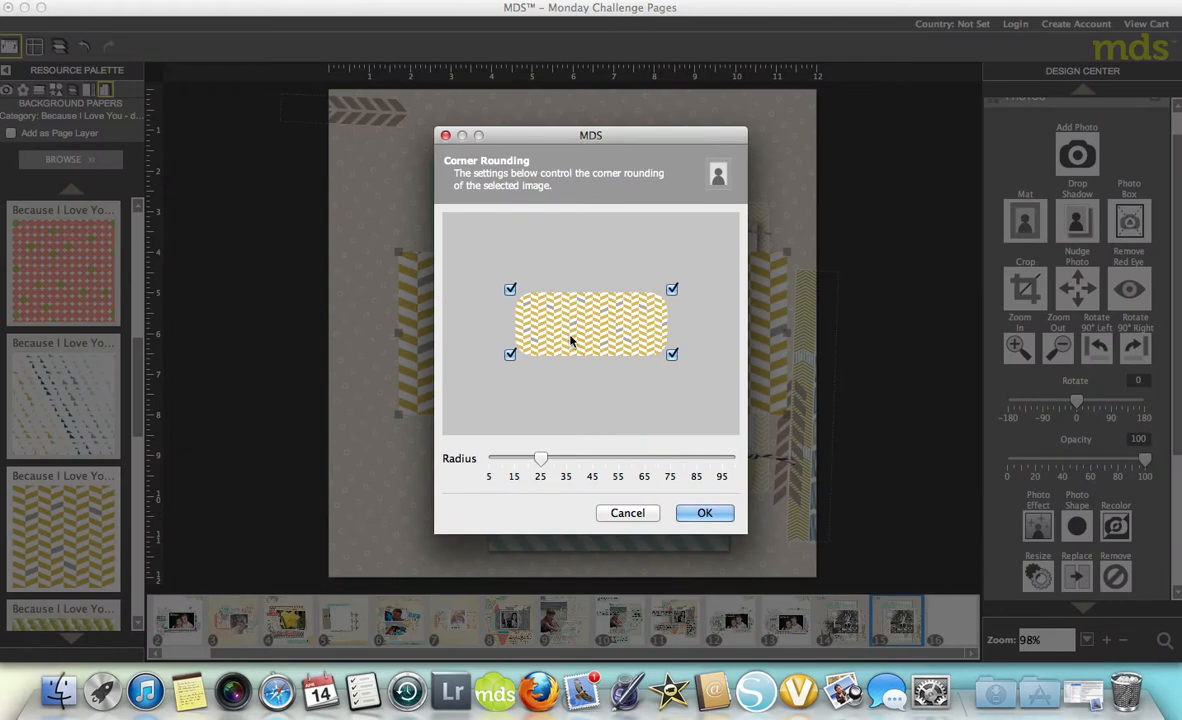
left_click(510, 290)
left_click(510, 355)
left_click(672, 354)
mouse_move(540, 459)
left_mouse_down()
mouse_move(659, 462)
mouse_move(494, 459)
mouse_move(528, 461)
left_mouse_up()
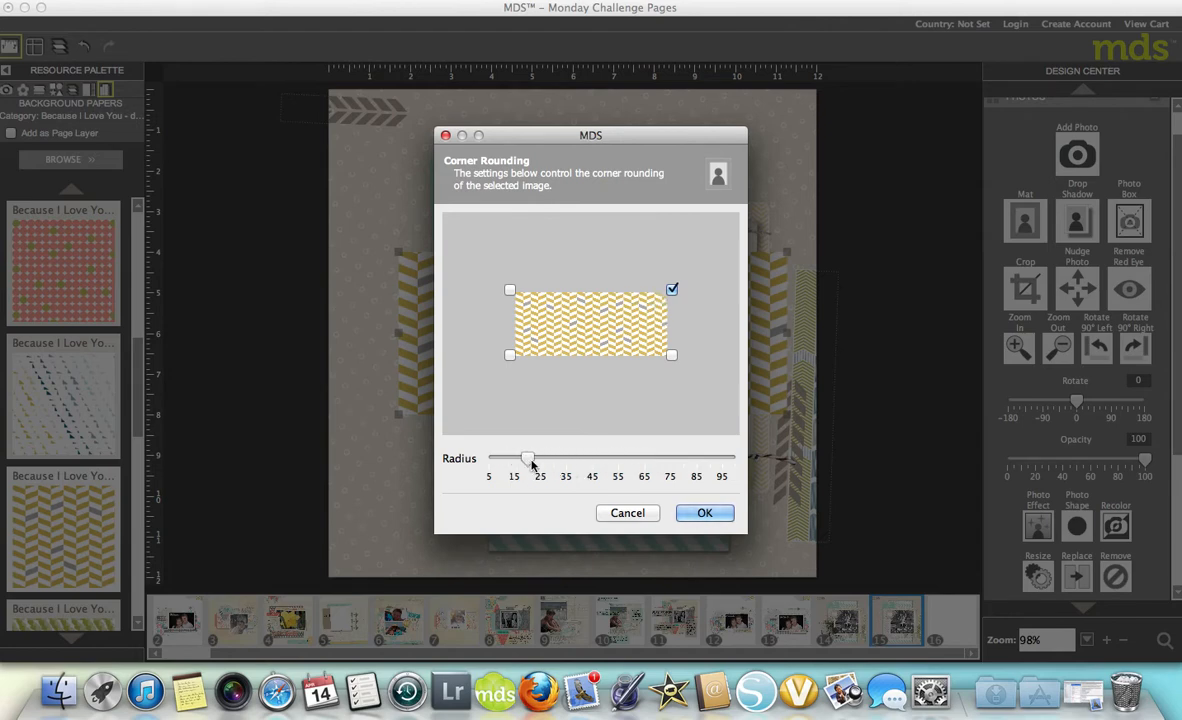
left_click(704, 512)
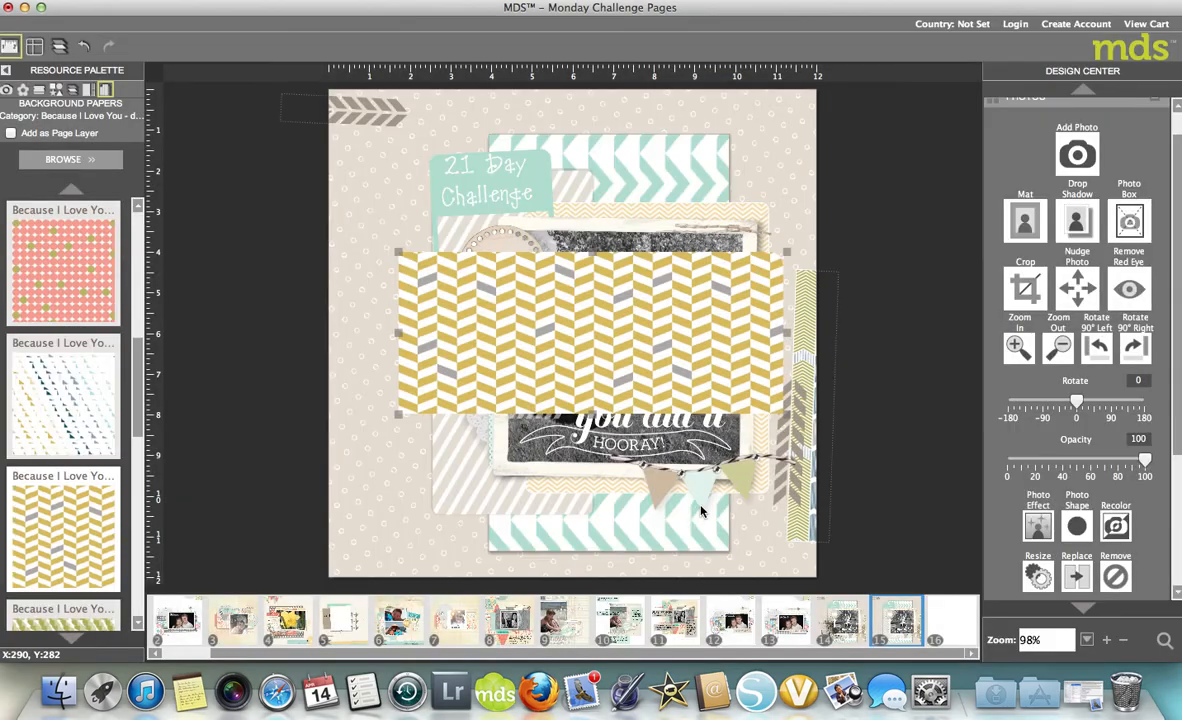
Rip only the right edge of the herringbone box, using a rip width slightly above 50.
right_click(647, 373)
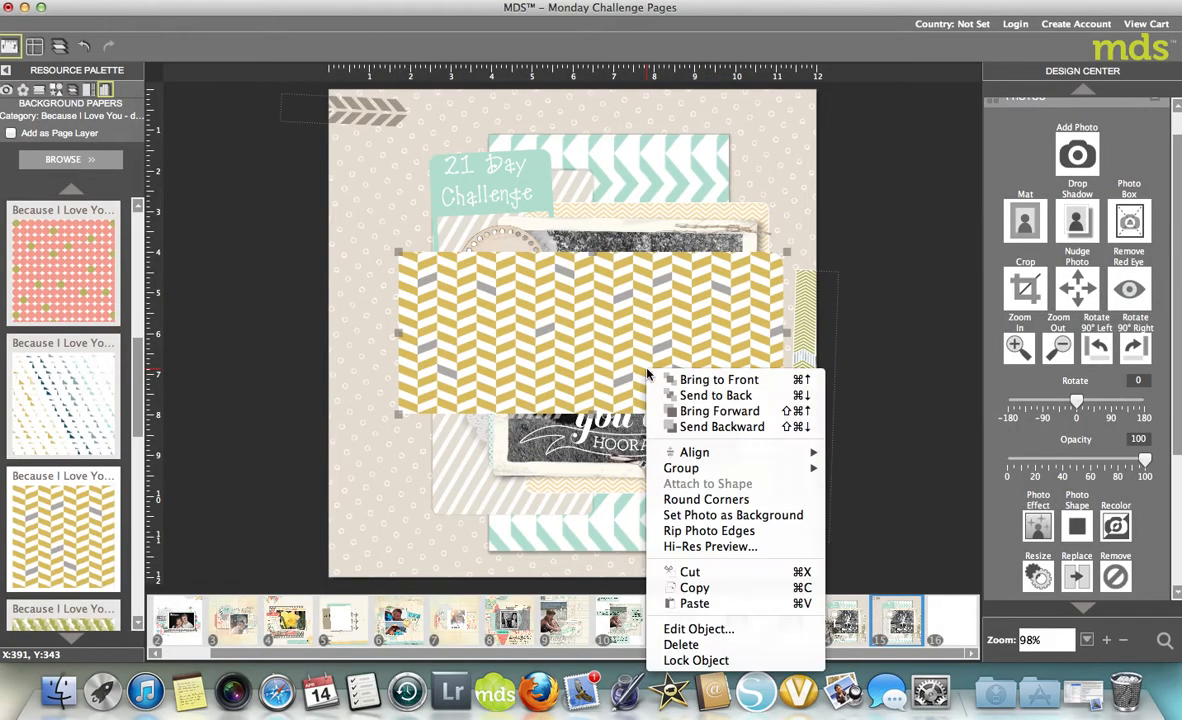
left_click(713, 532)
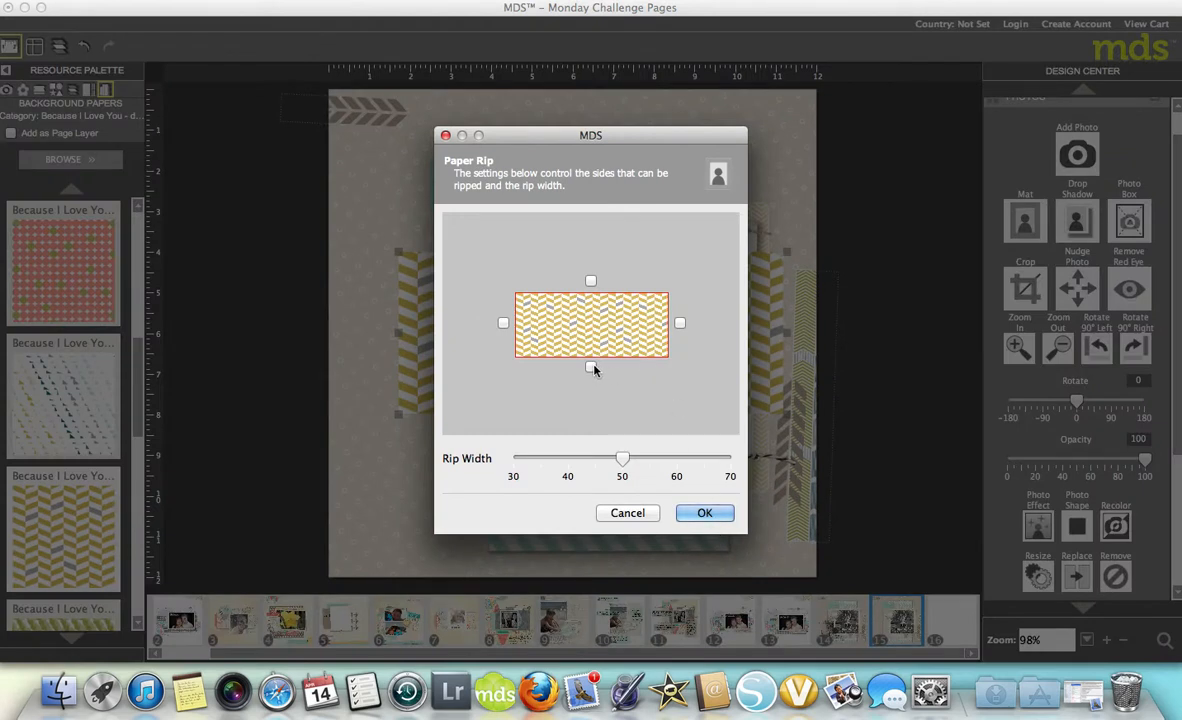
left_click(680, 324)
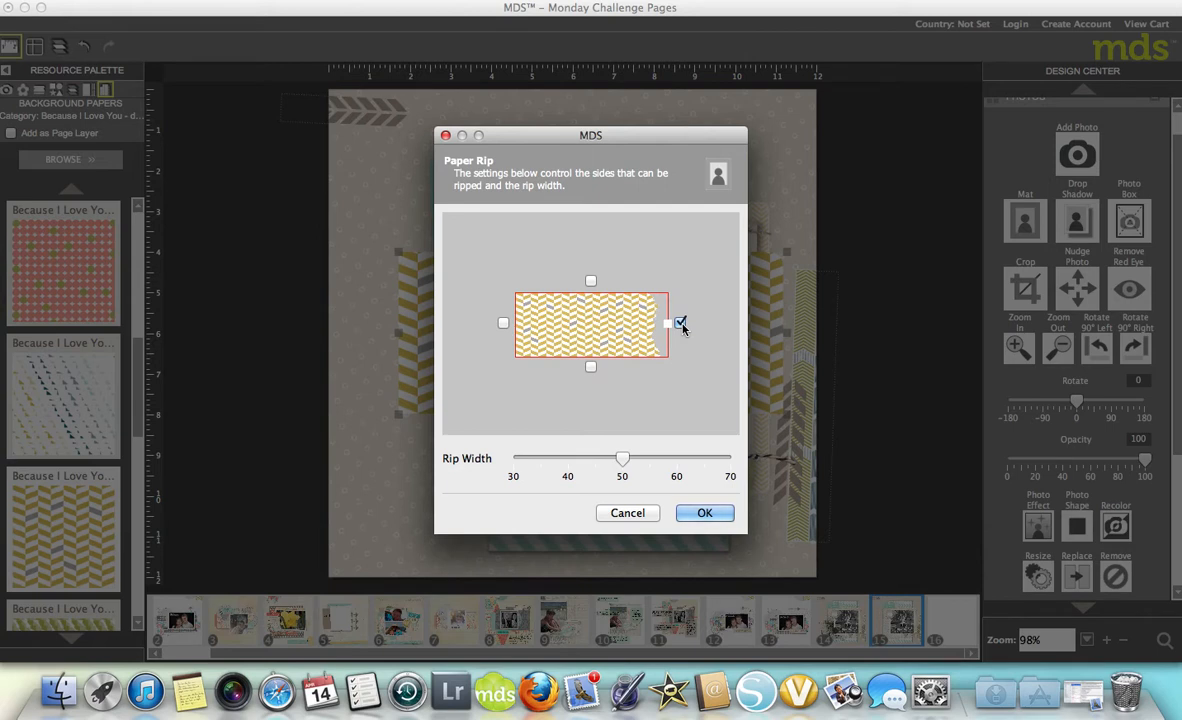
left_click(680, 324)
left_click(680, 324)
left_click(680, 324)
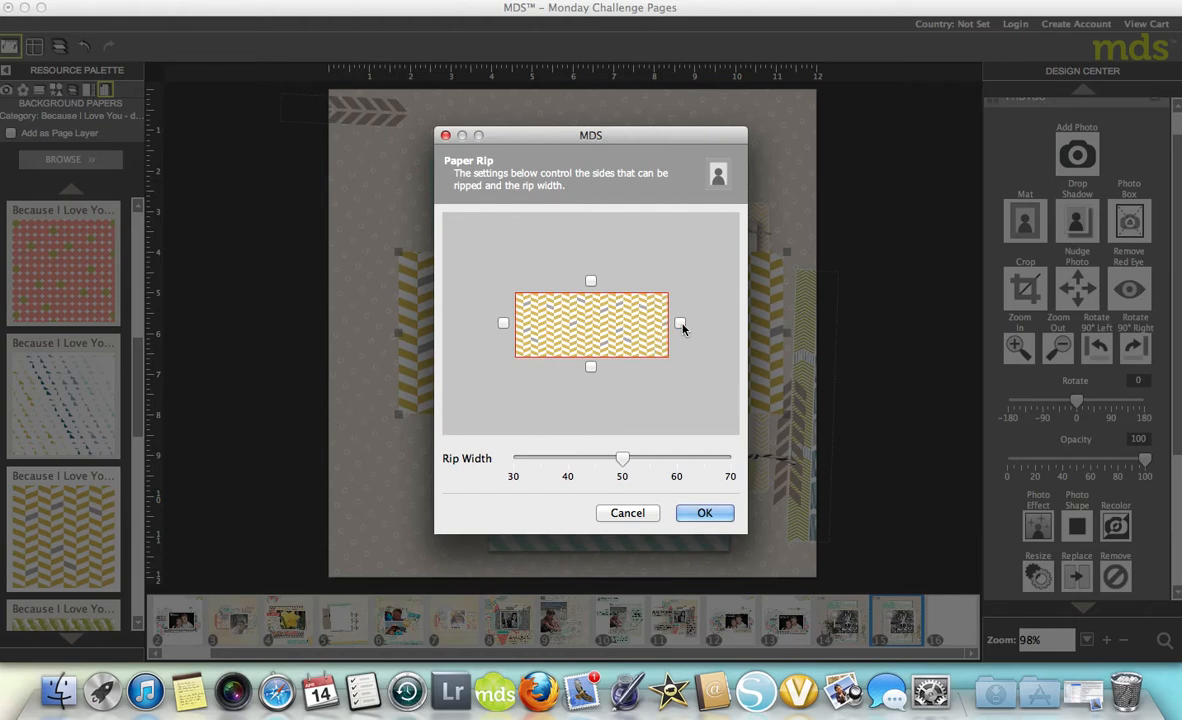
left_click(680, 324)
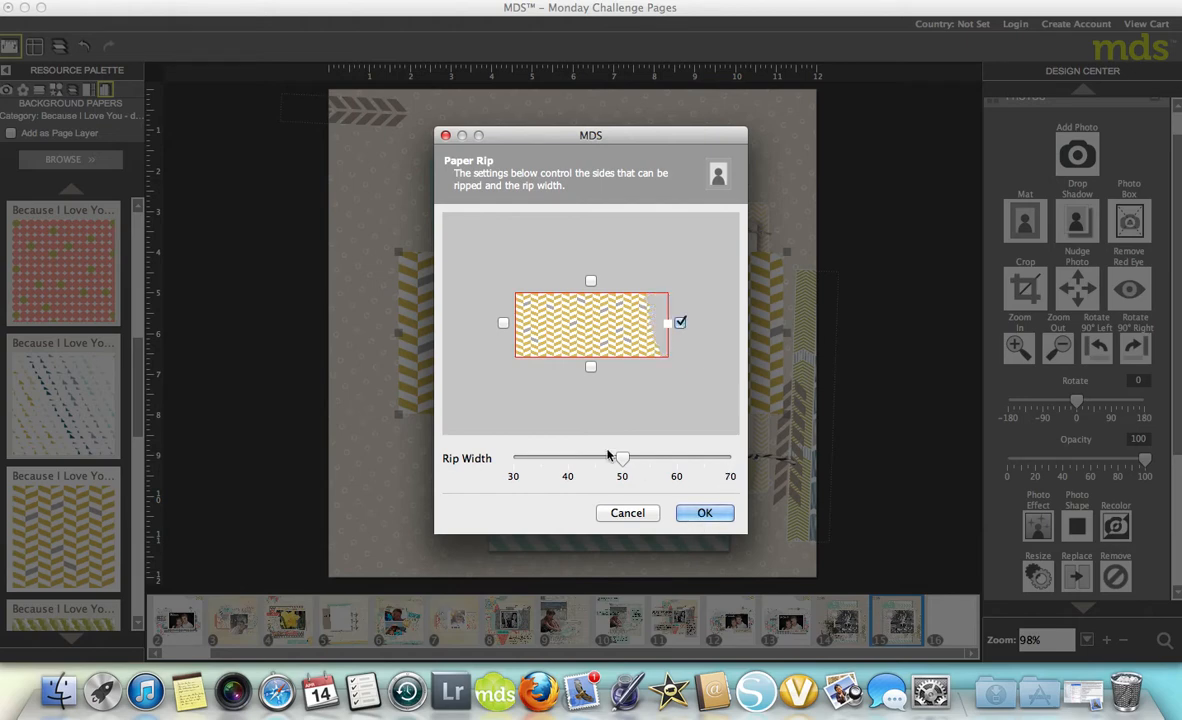
left_click_drag(624, 460, 524, 461)
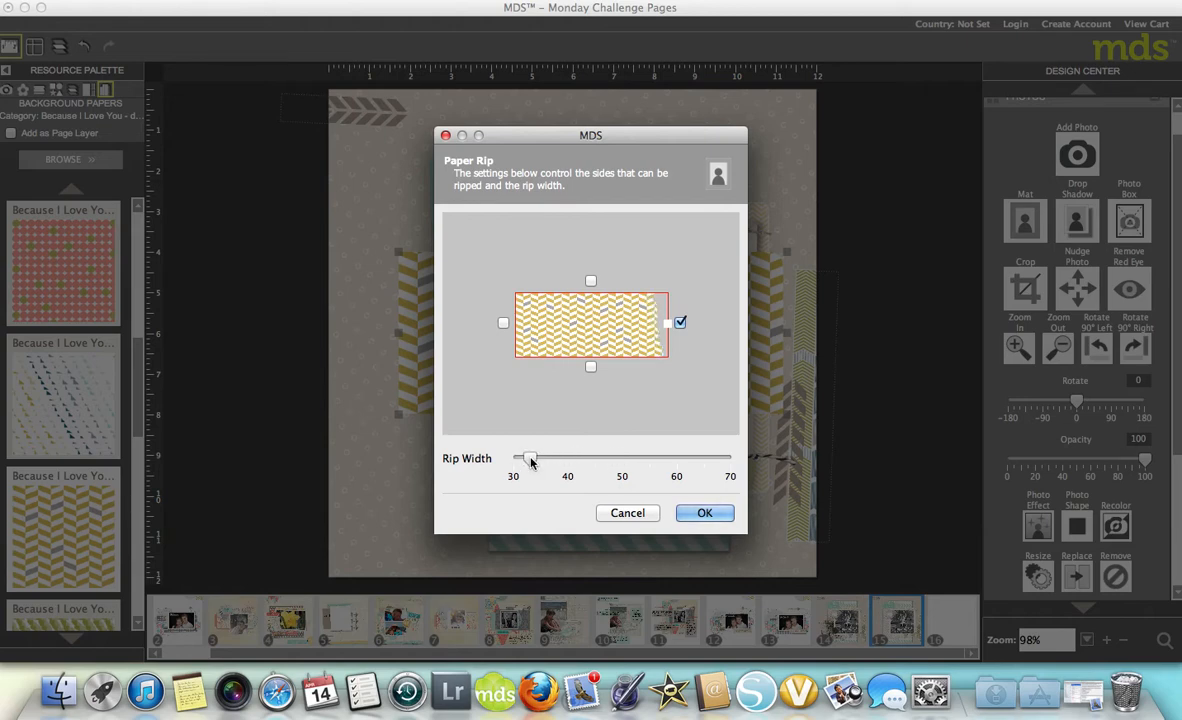
left_click_drag(528, 461, 637, 457)
left_click(703, 513)
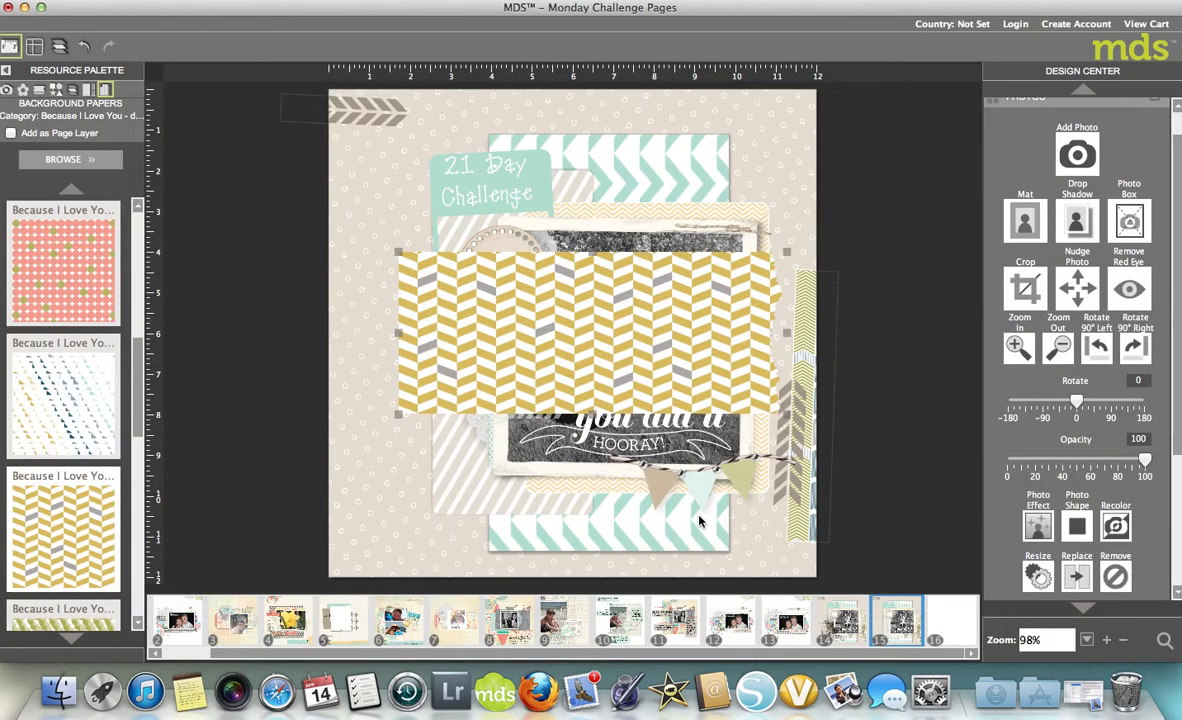
Try several swatches in Recolor Photo and recolor the herringbone paper with the olive green one.
left_click(1124, 527)
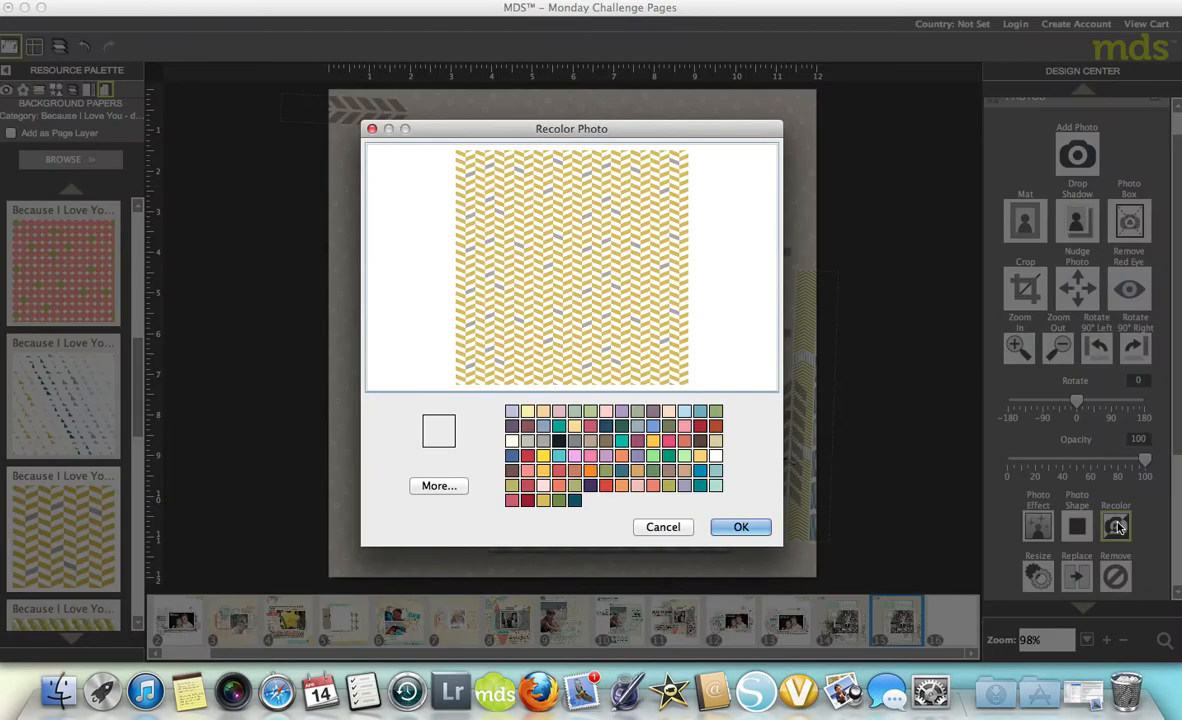
left_click(671, 485)
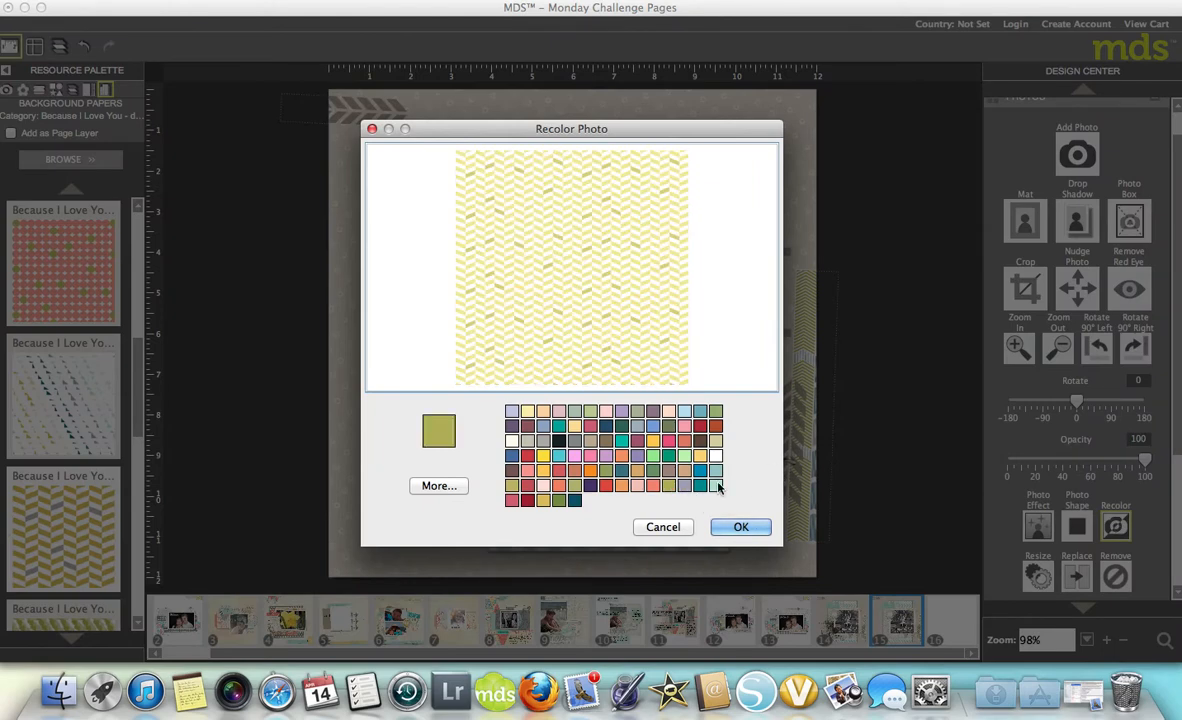
left_click(715, 485)
left_click(541, 442)
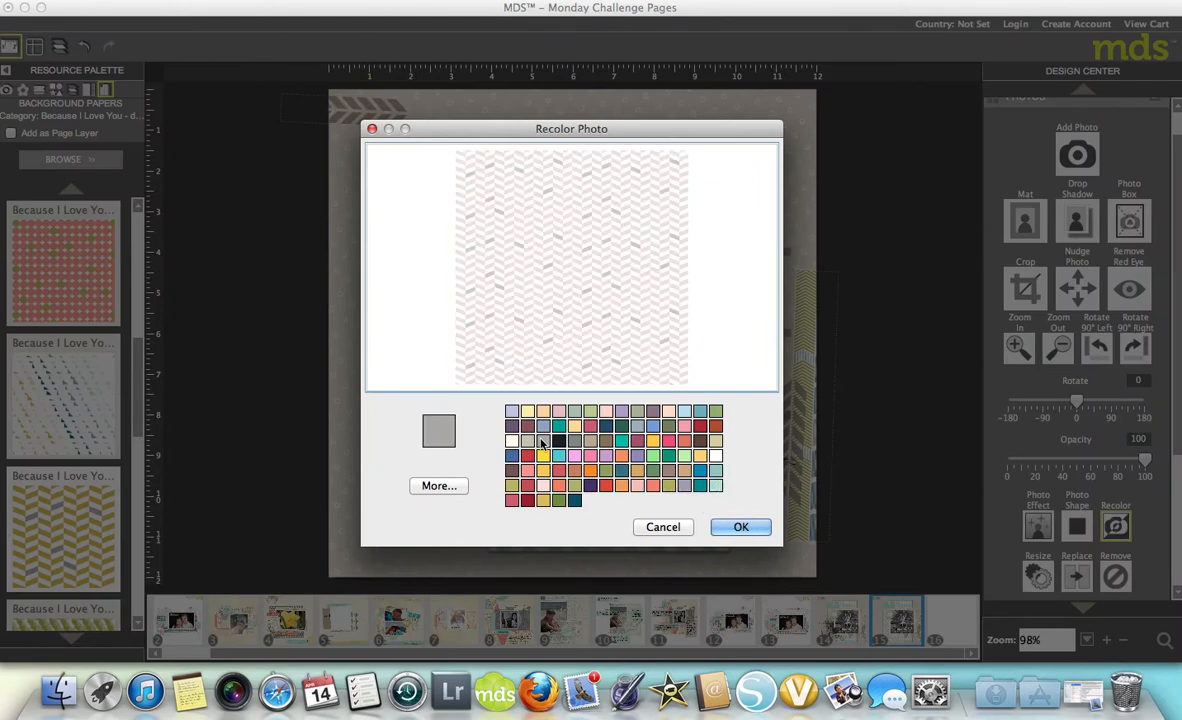
left_click(592, 441)
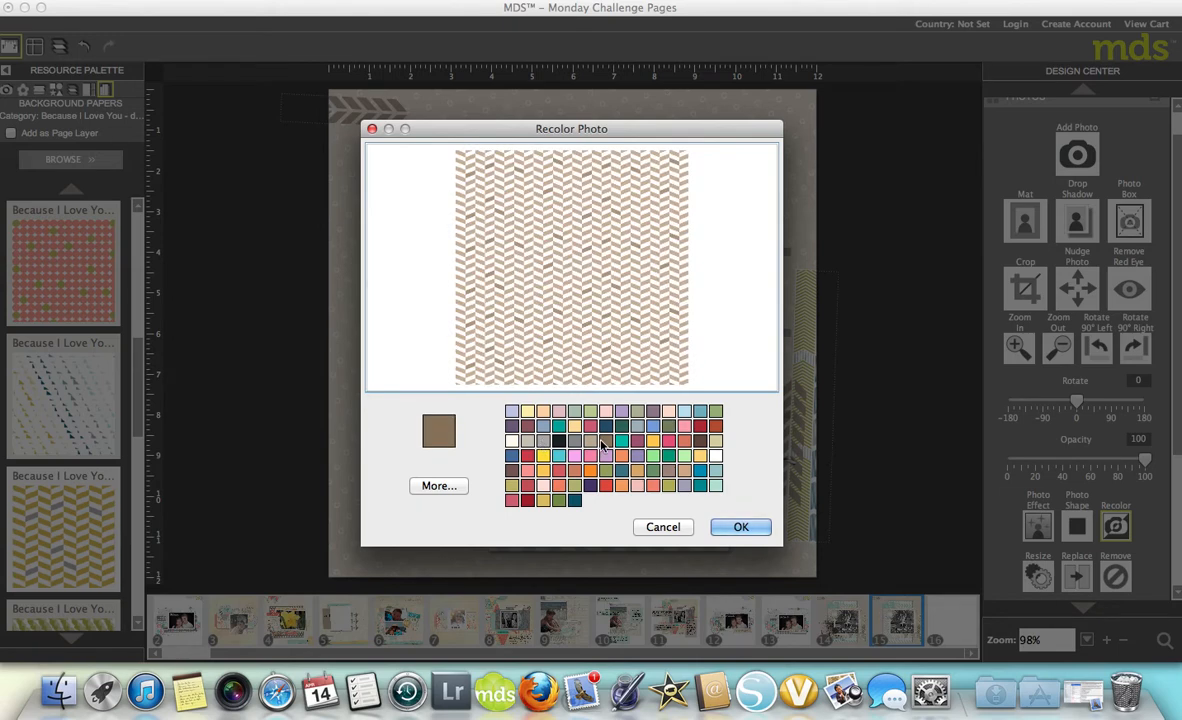
left_click(654, 441)
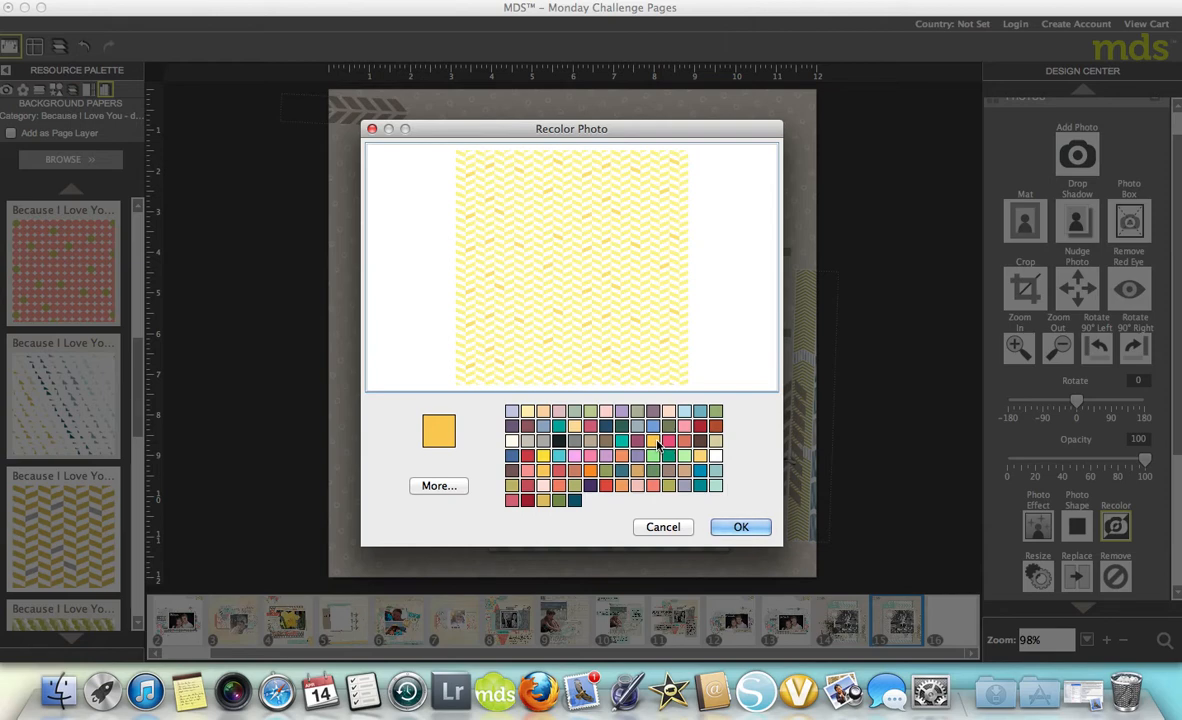
left_click(607, 471)
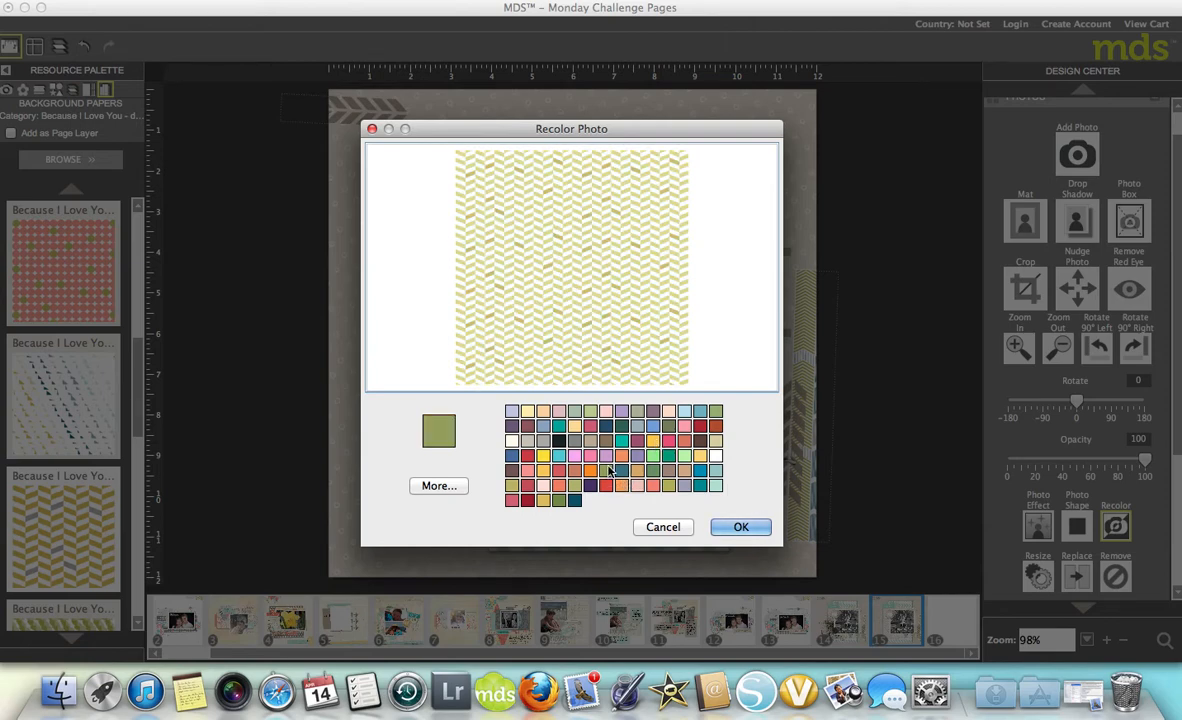
left_click(741, 528)
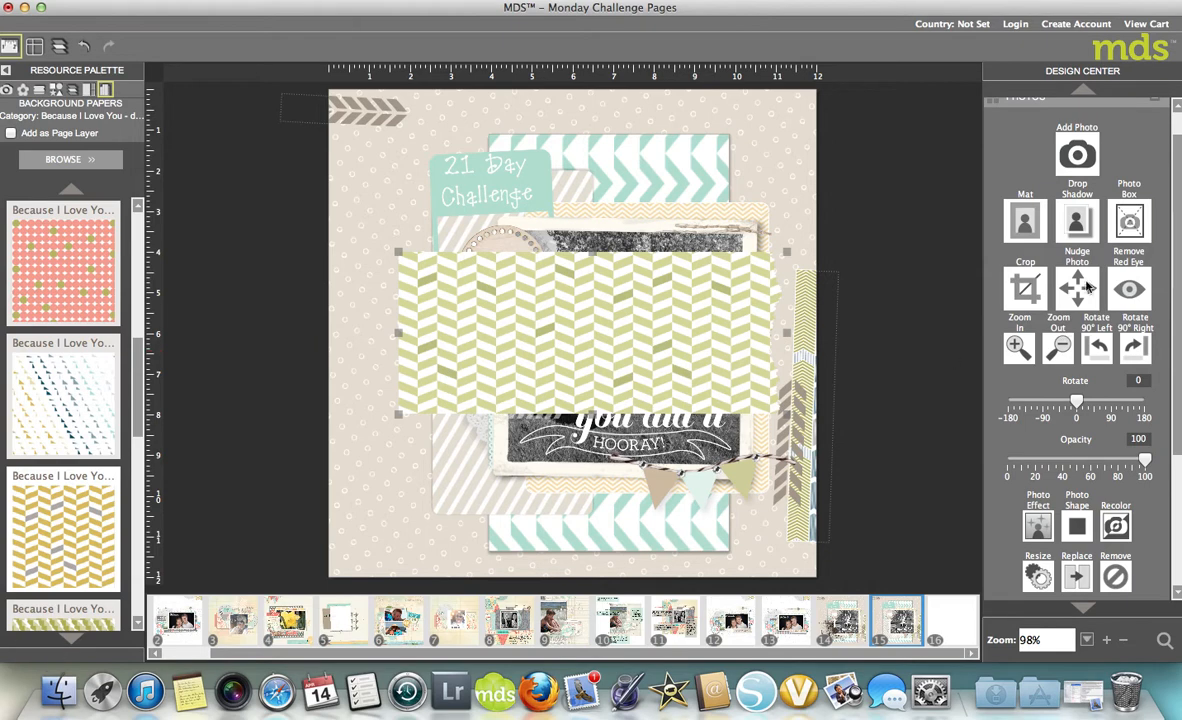
Add the 1.25 Square Punch from Basics to the page and enlarge it to about 238 by 238 over the herringbone box.
scroll(1100, 365, "down", 5)
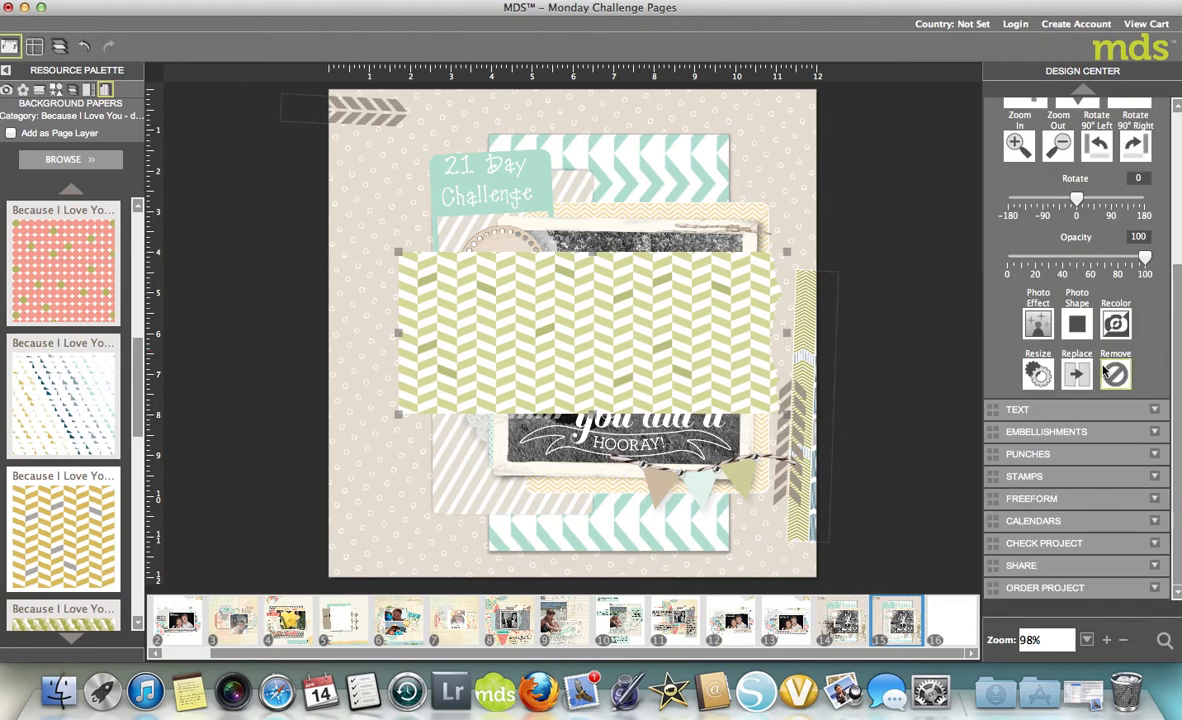
left_click(1045, 456)
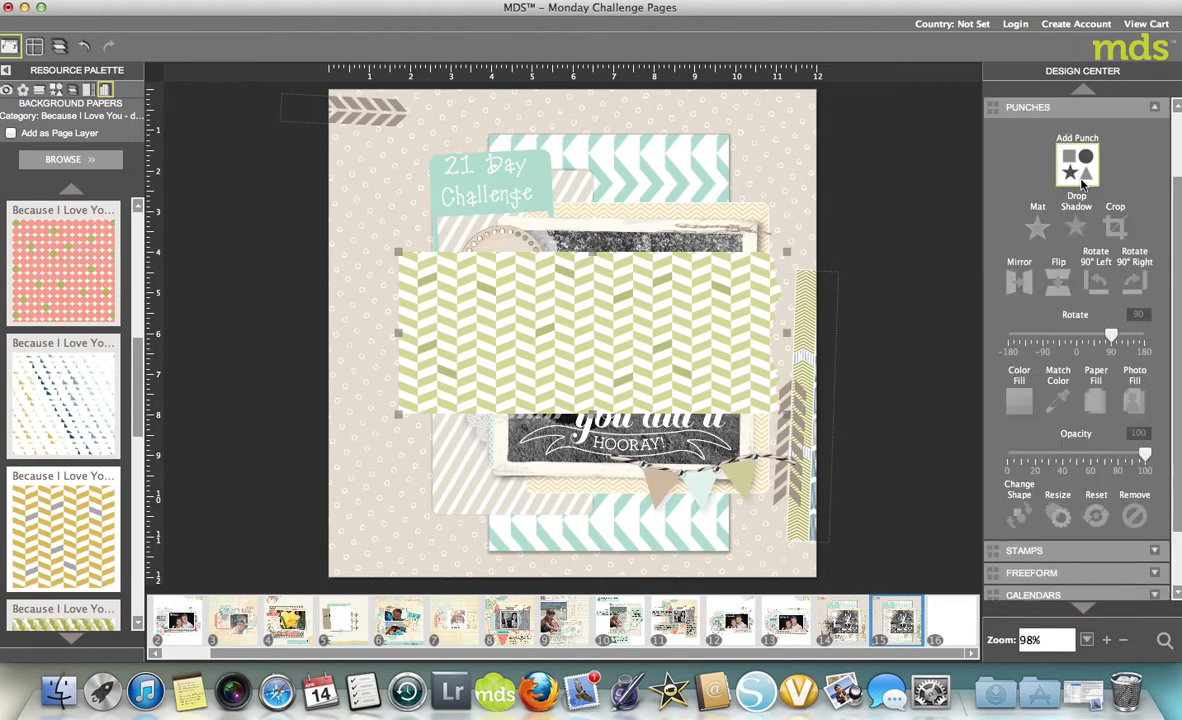
left_click(1083, 163)
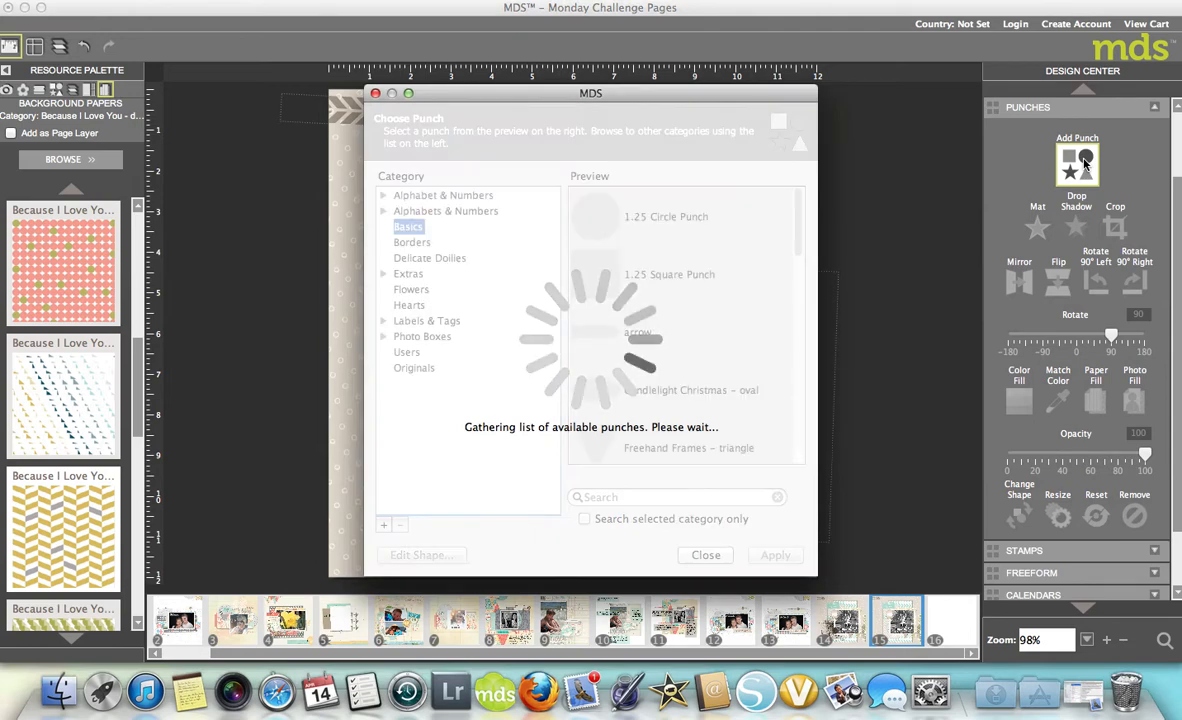
left_click(585, 294)
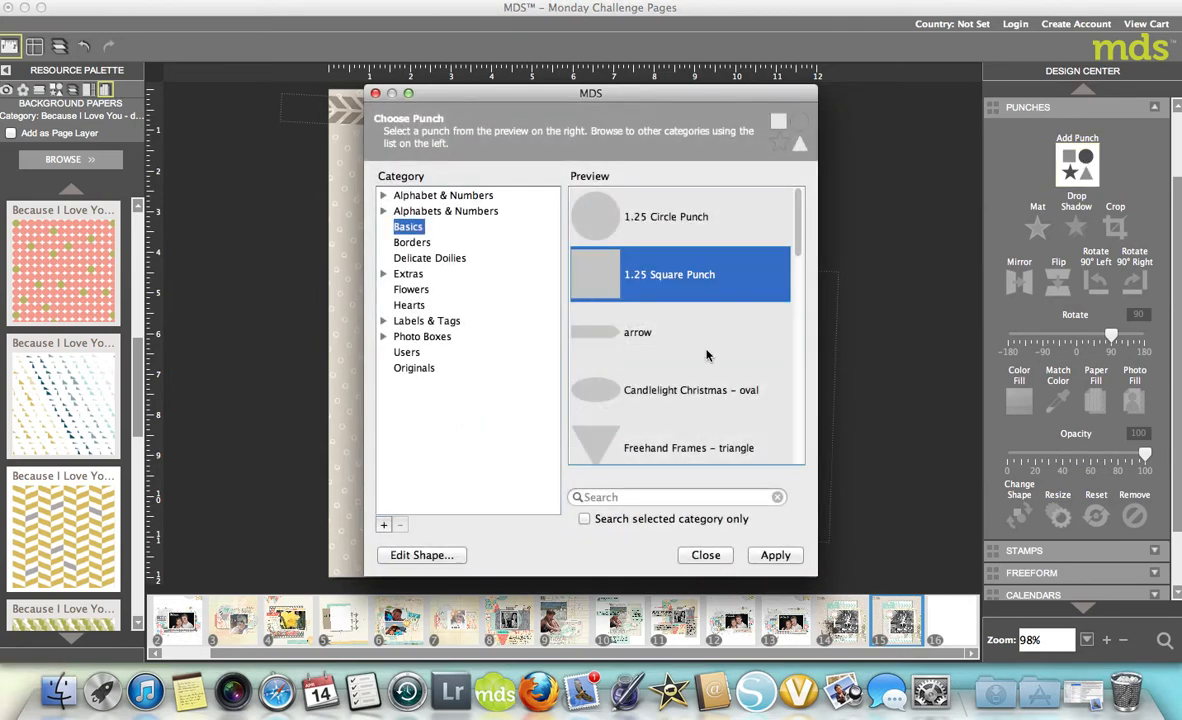
left_click(773, 555)
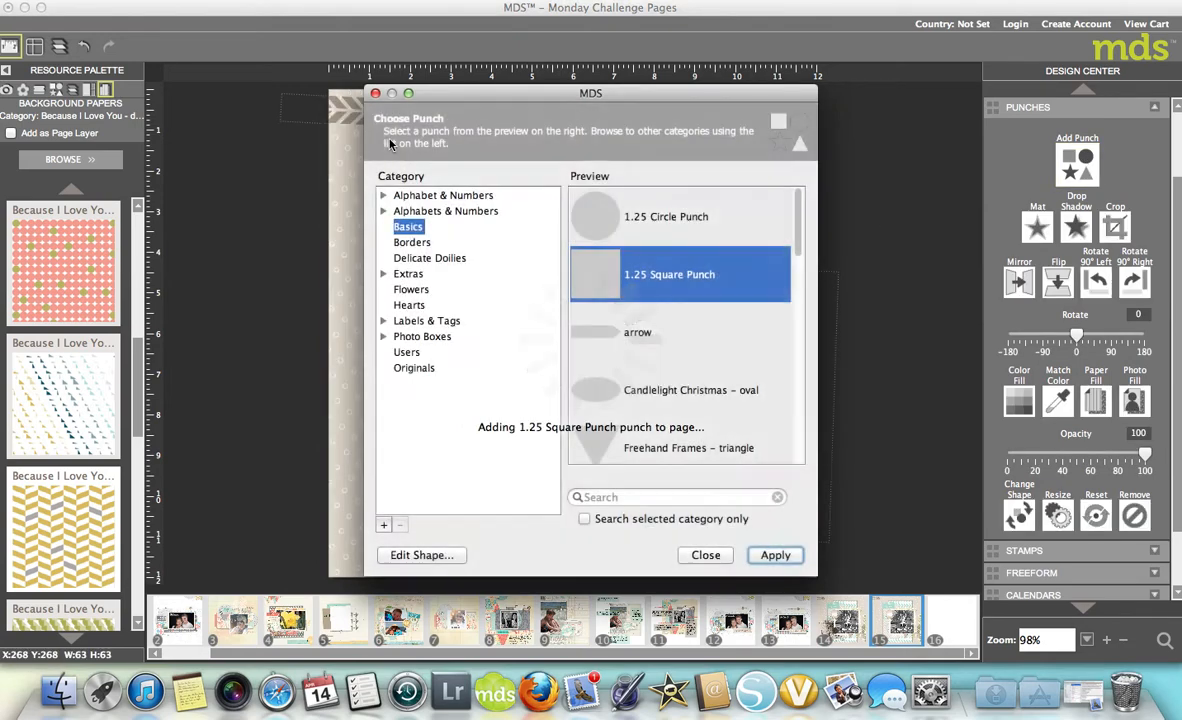
left_click(375, 94)
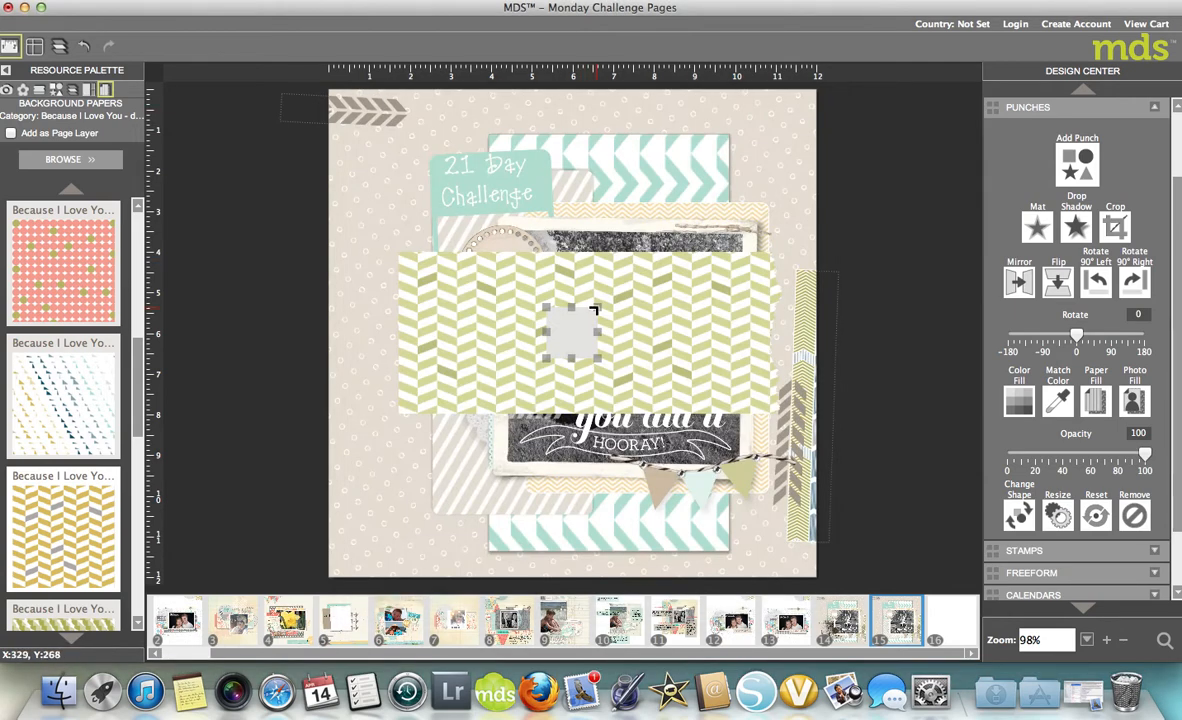
left_click_drag(621, 288, 745, 160)
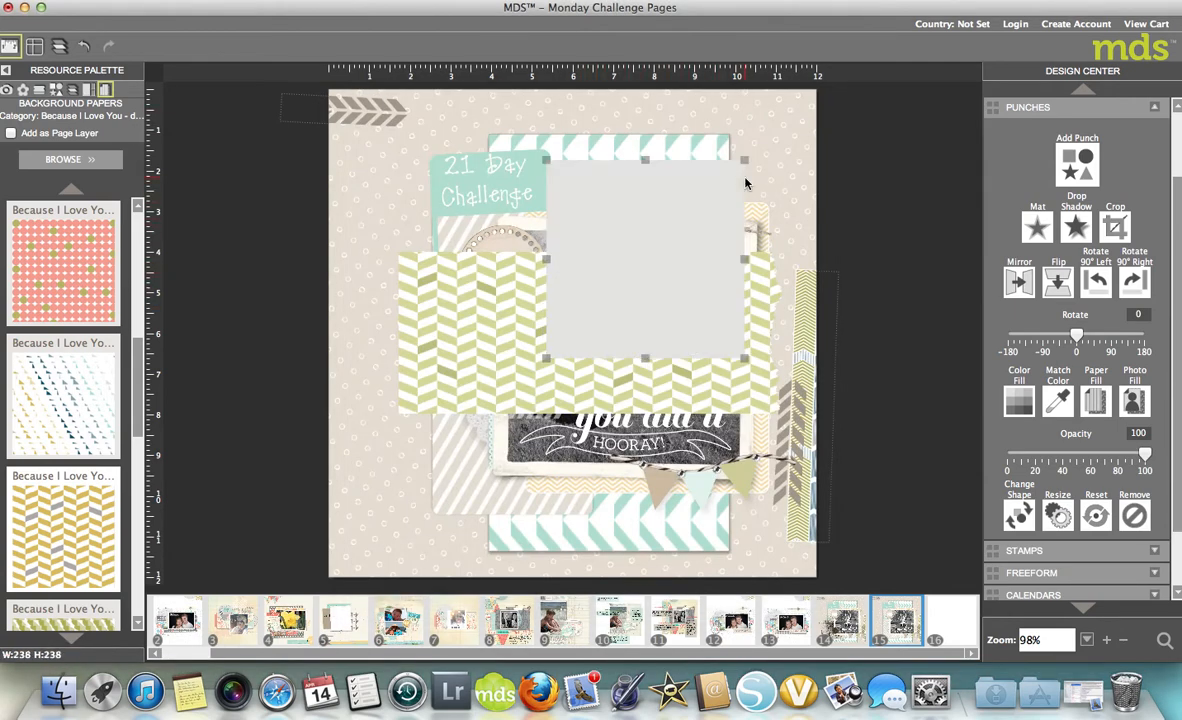
Fill the square punch with the Because I Love You - 11 background paper.
left_click(1093, 400)
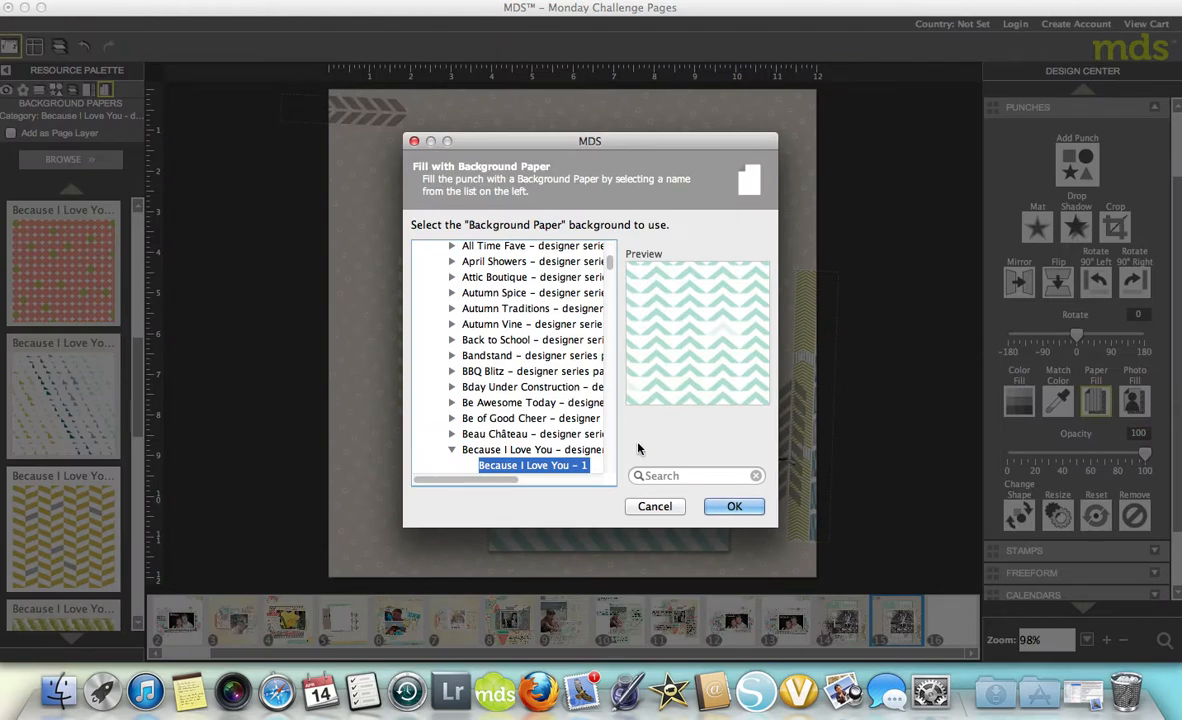
scroll(537, 438, "down", 3)
left_click(537, 438)
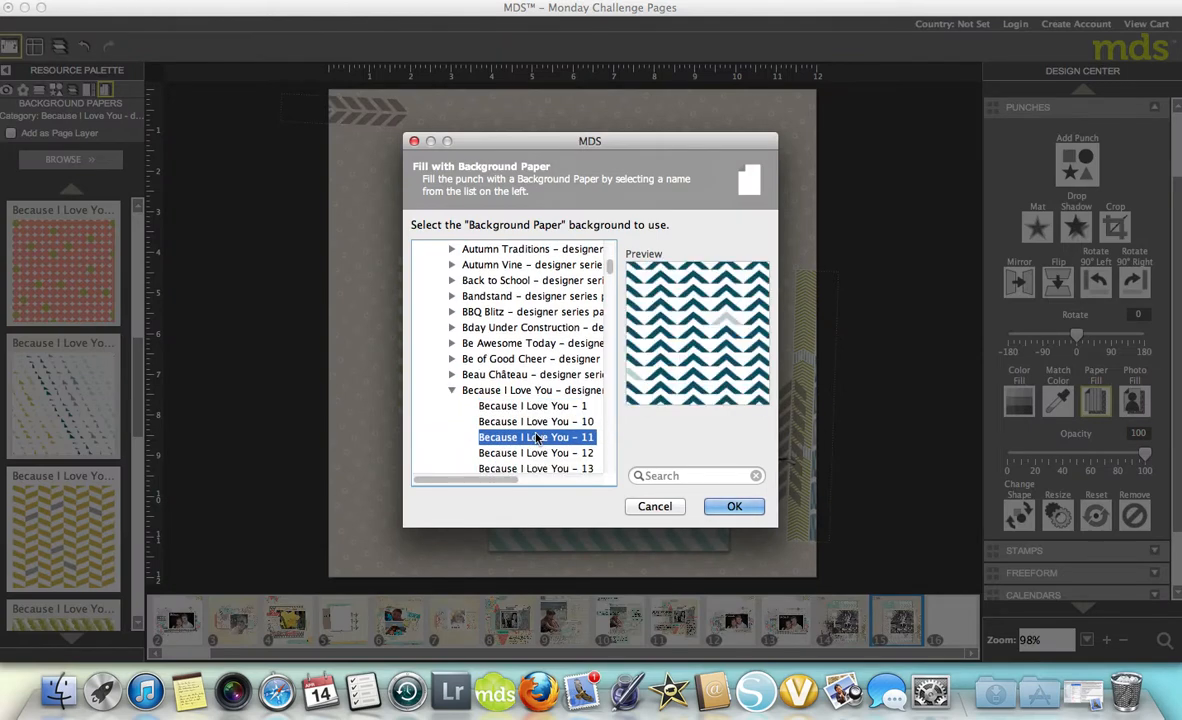
left_click(730, 507)
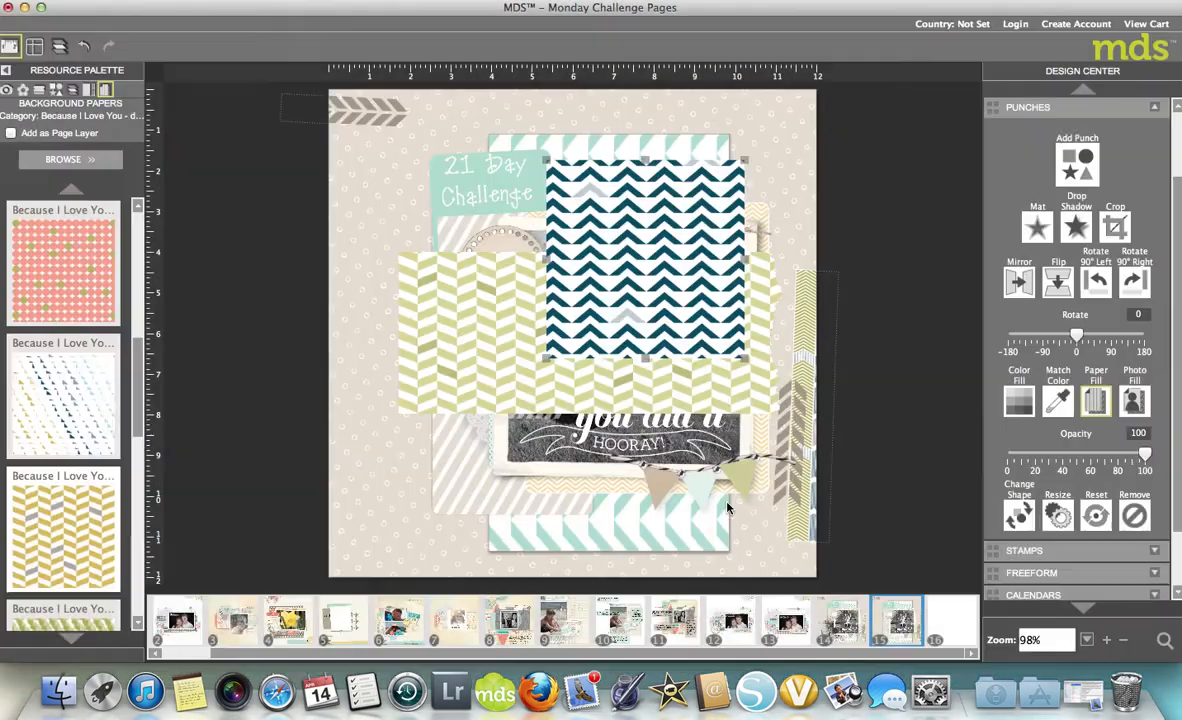
Fill the square punch with the photo _MG_1818.jpg from the Pictures folder on the Desktop.
left_click(1134, 401)
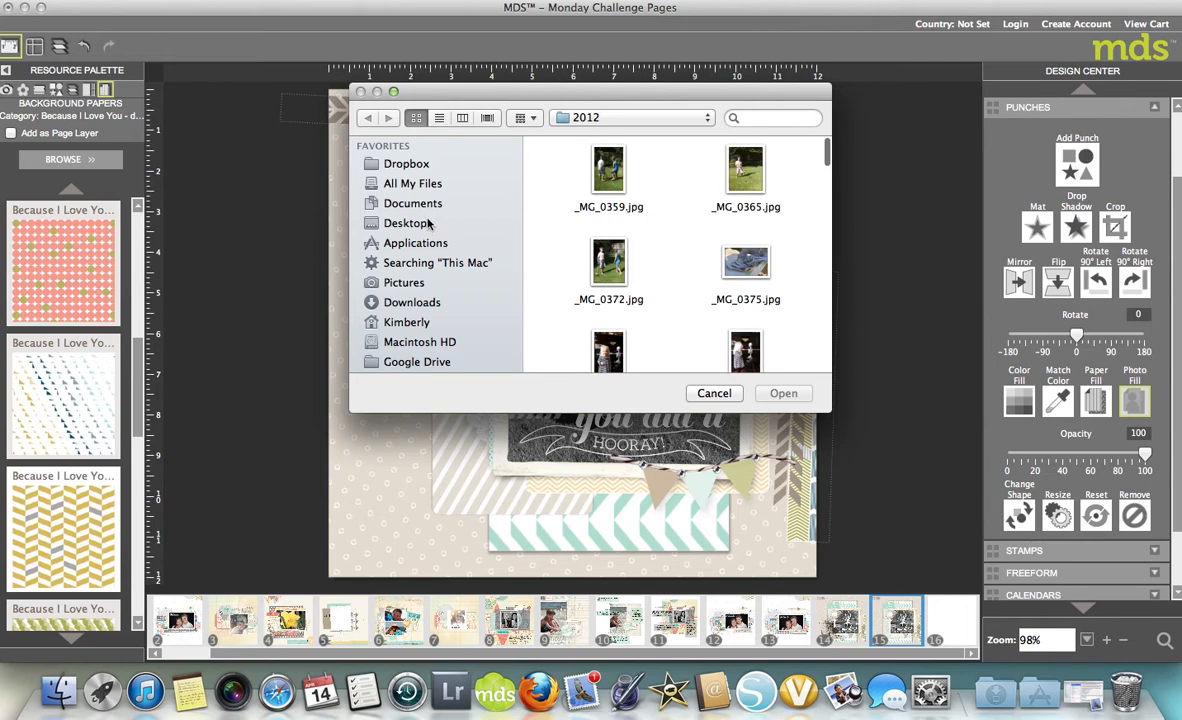
left_click(410, 223)
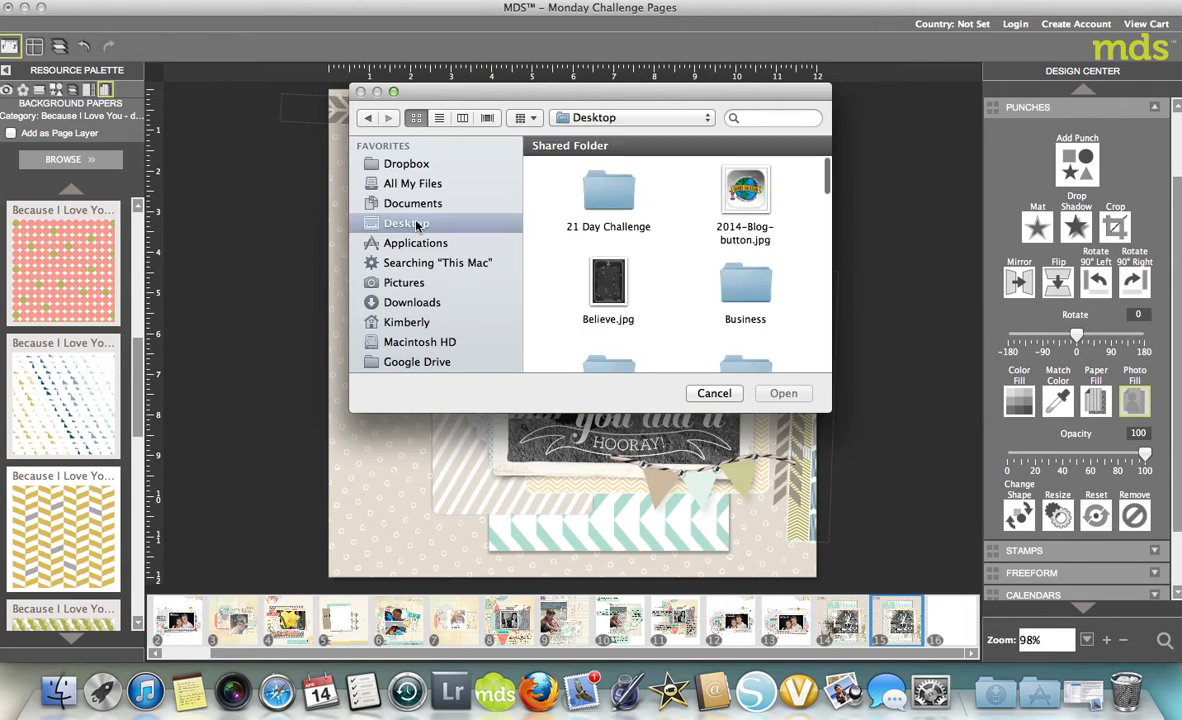
scroll(575, 245, "down", 3)
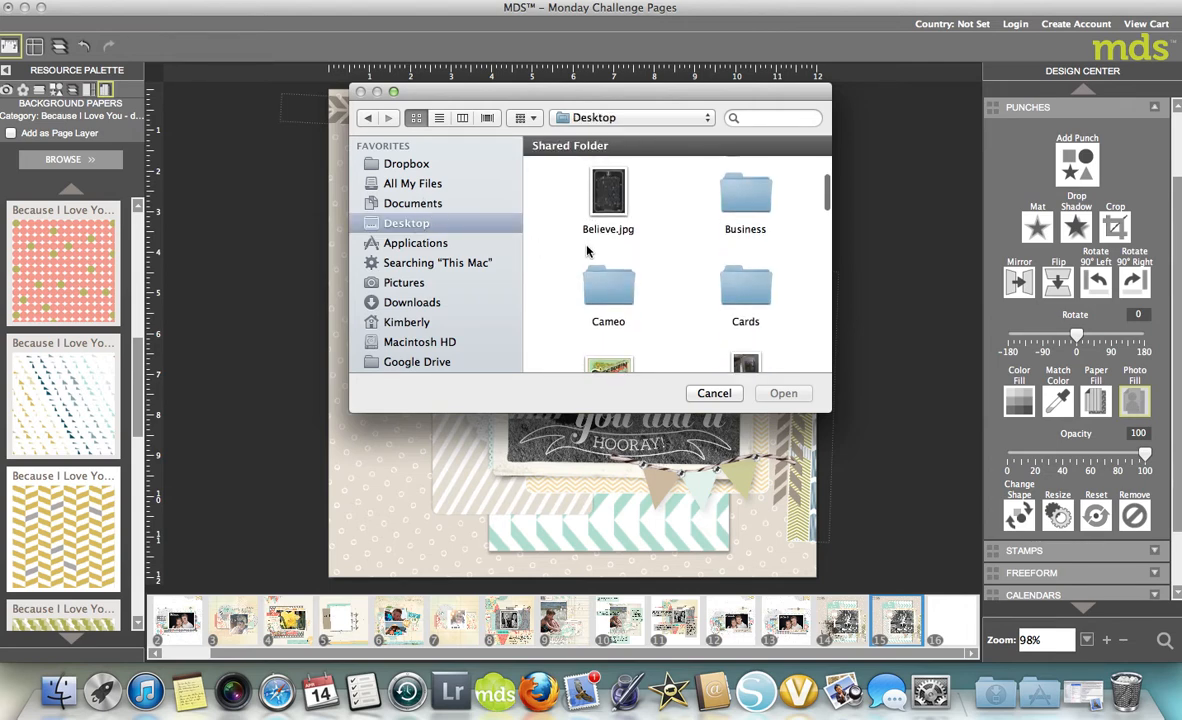
scroll(642, 287, "down", 5)
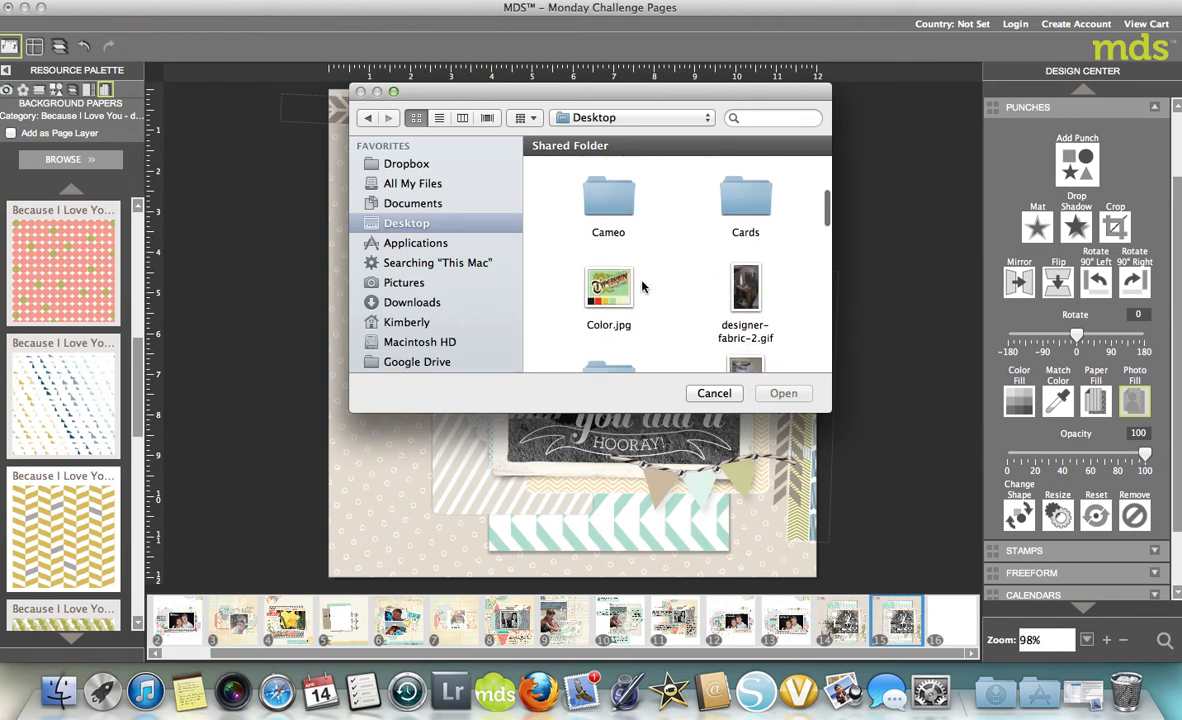
scroll(642, 286, "down", 10)
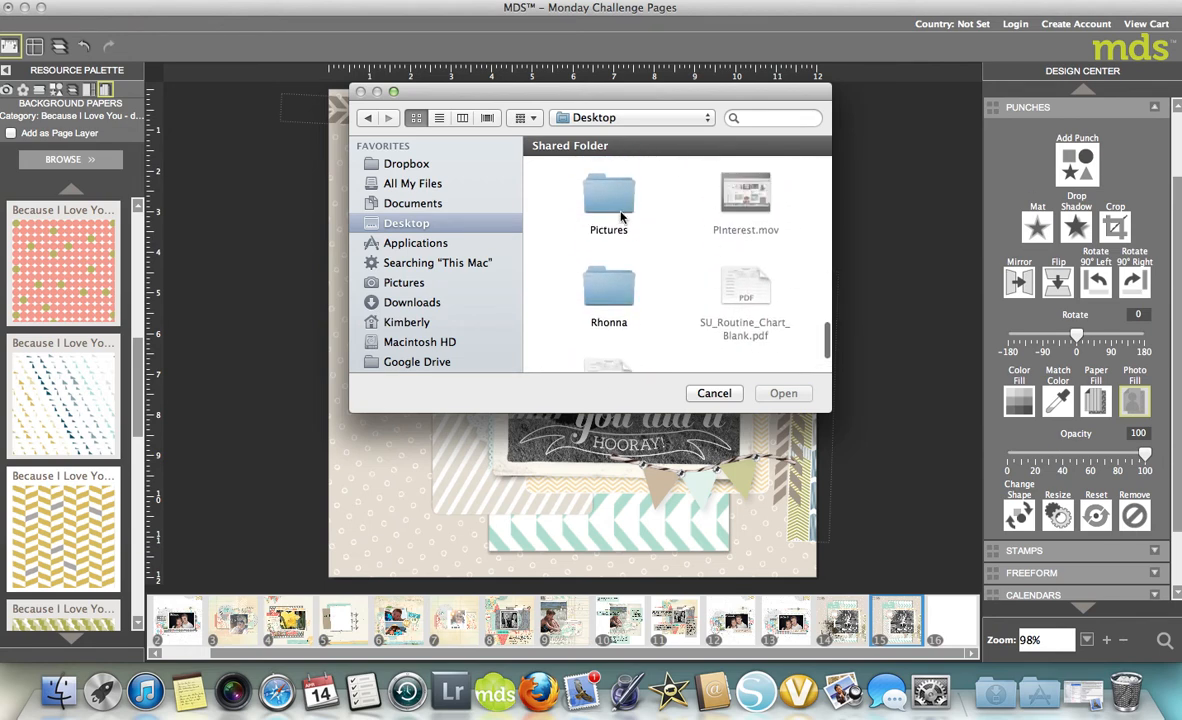
double_click(620, 215)
left_click(618, 205)
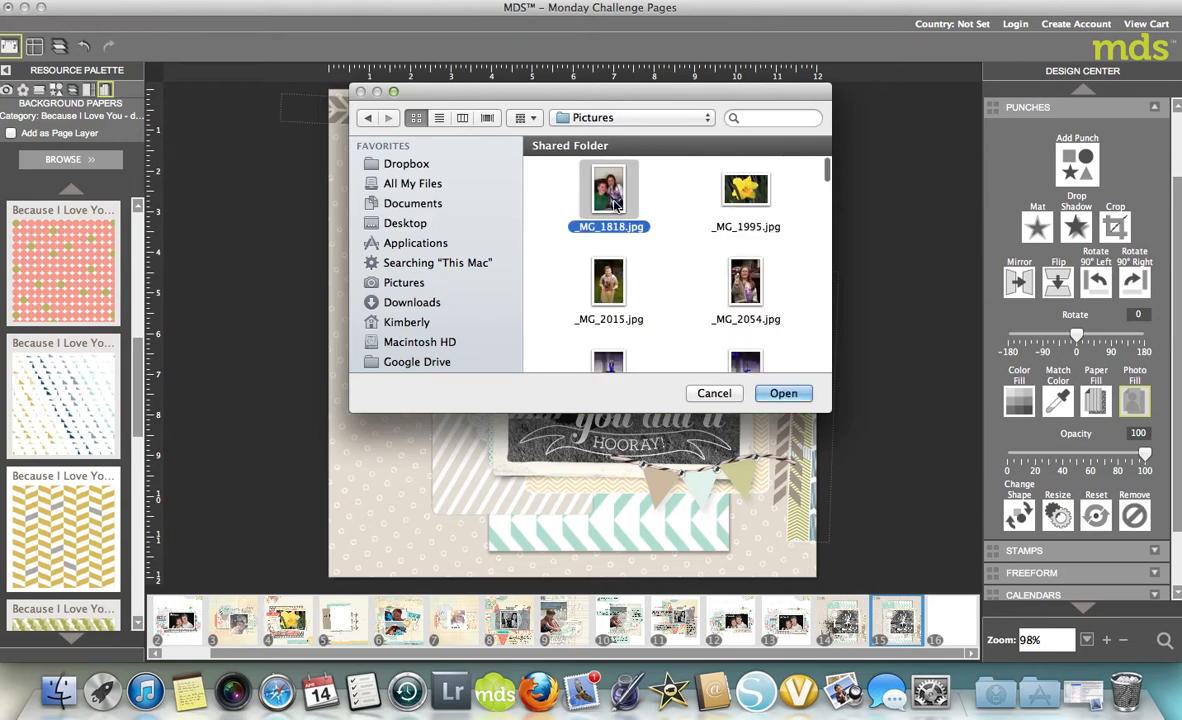
left_click(790, 396)
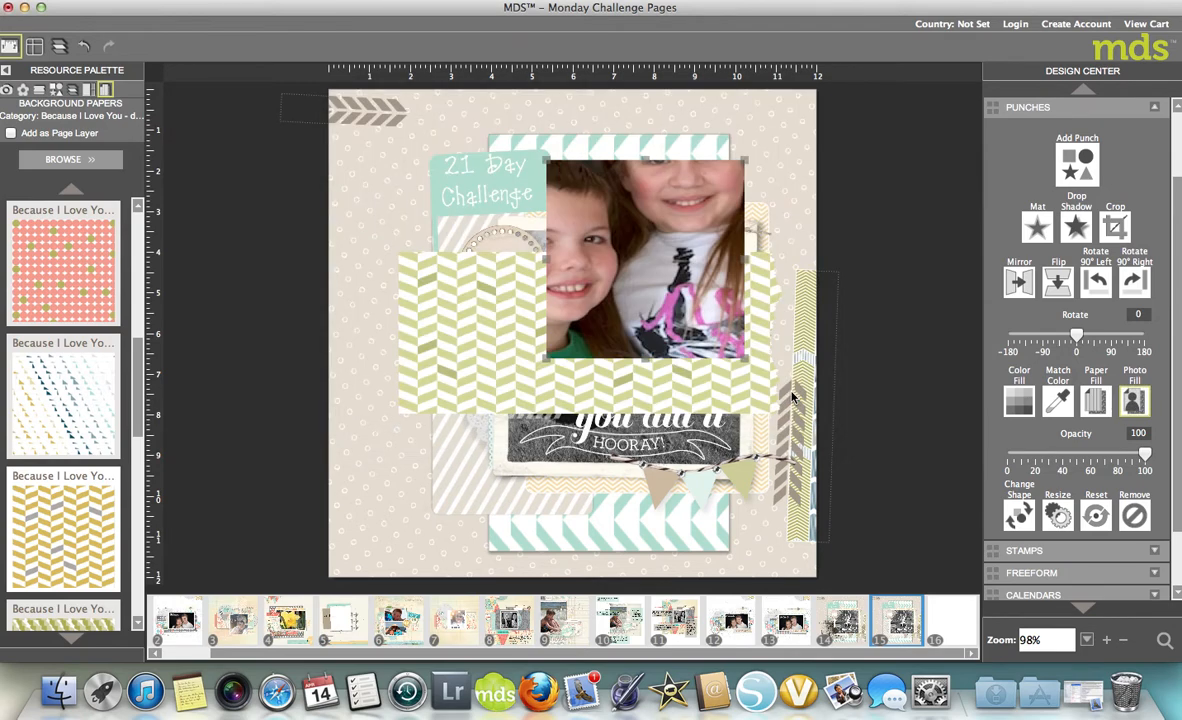
Move the photo punch slightly down the page, then zoom its image out three levels and reposition it to frame both children.
left_click_drag(642, 304, 642, 321)
double_click(642, 321)
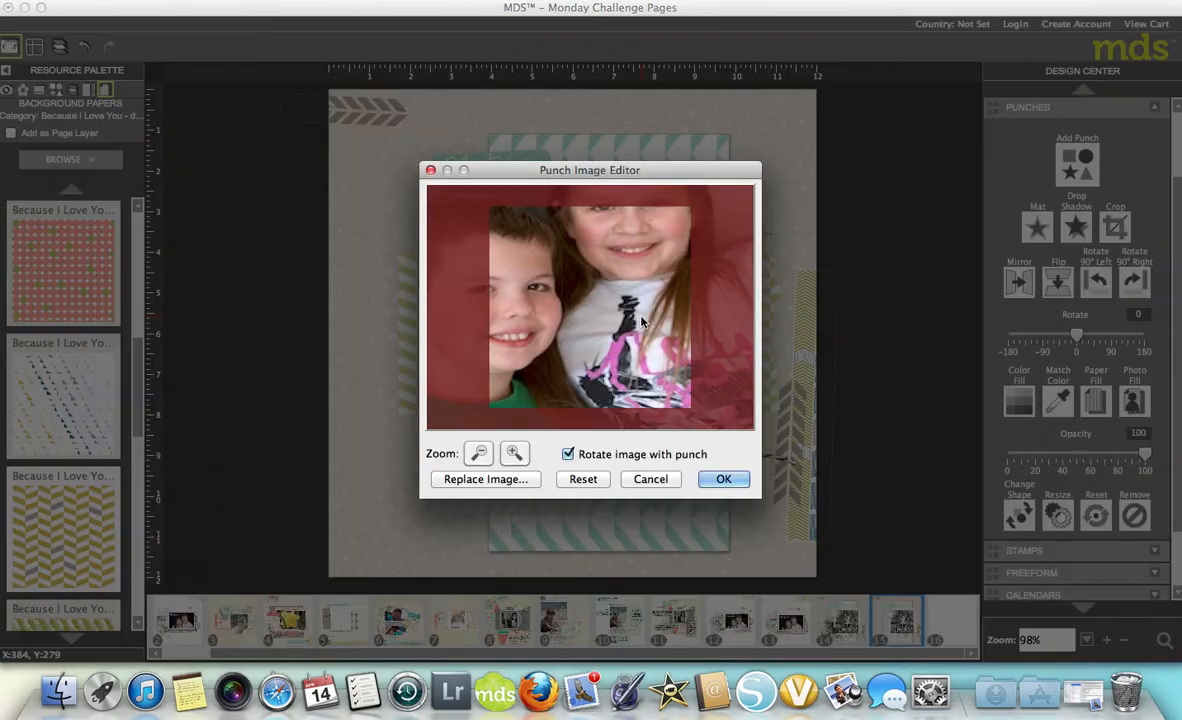
left_click(480, 455)
left_click(480, 455)
left_click(480, 455)
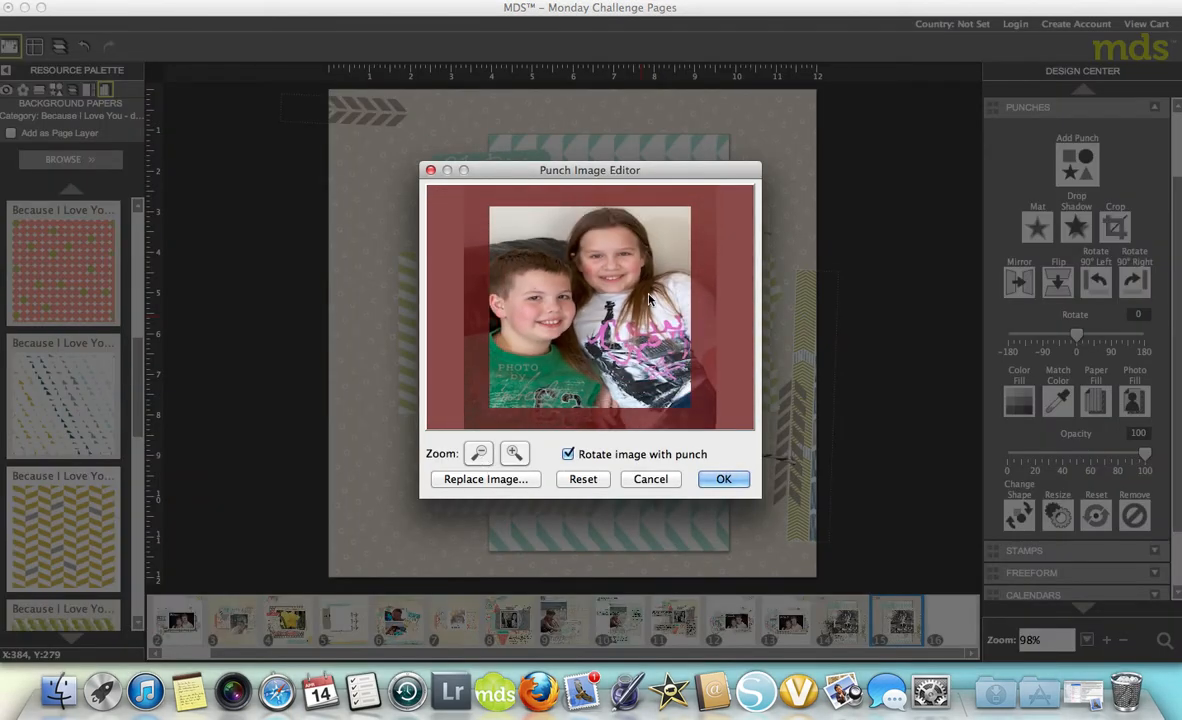
left_click_drag(601, 276, 655, 306)
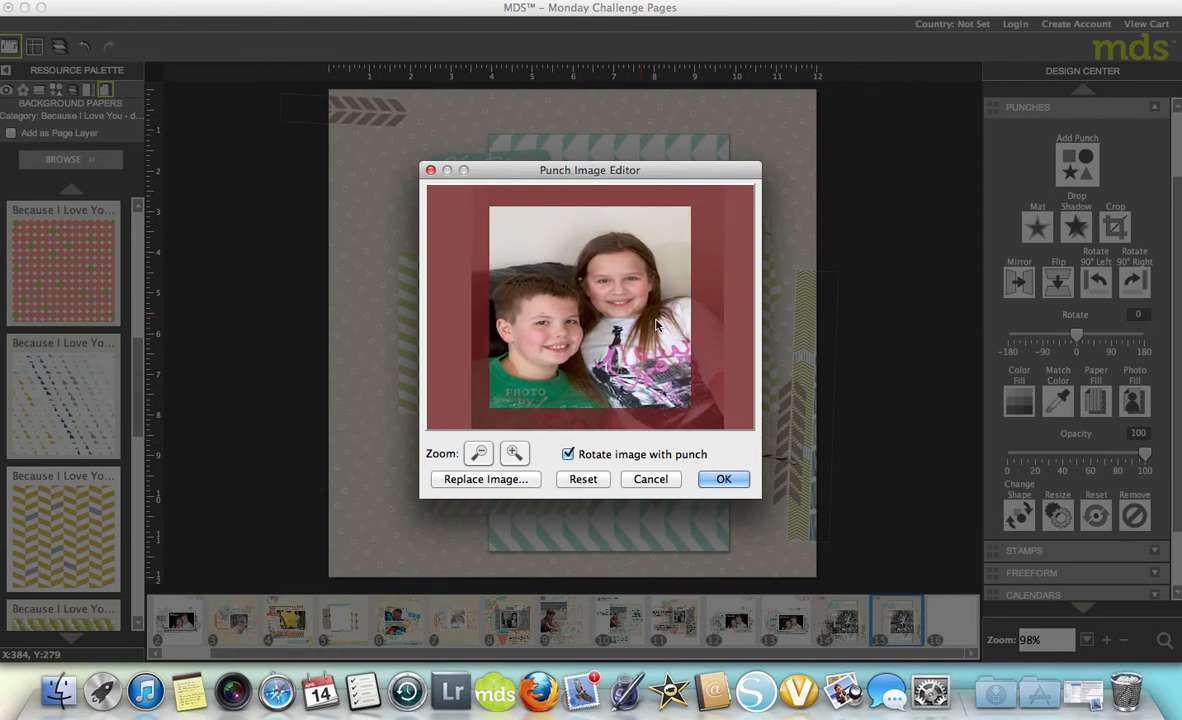
left_click(723, 479)
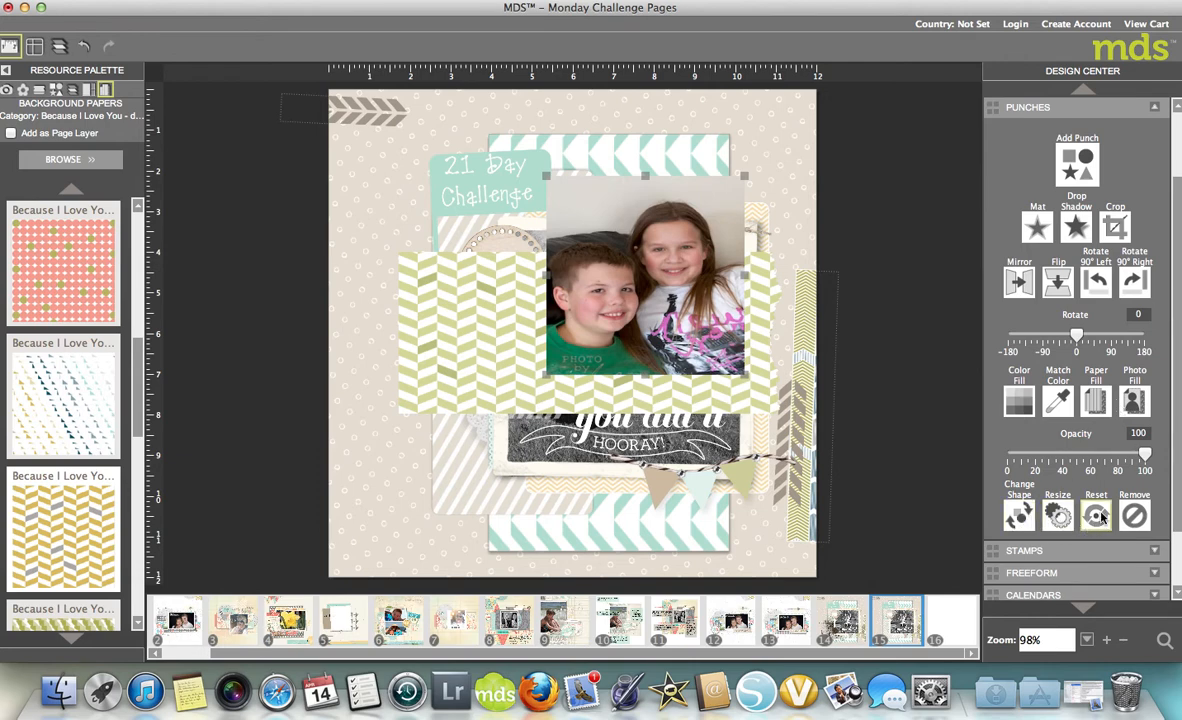
Try a much lower opacity on the photo punch, raise it to 96, and mirror the punch.
left_click_drag(1145, 455, 1063, 462)
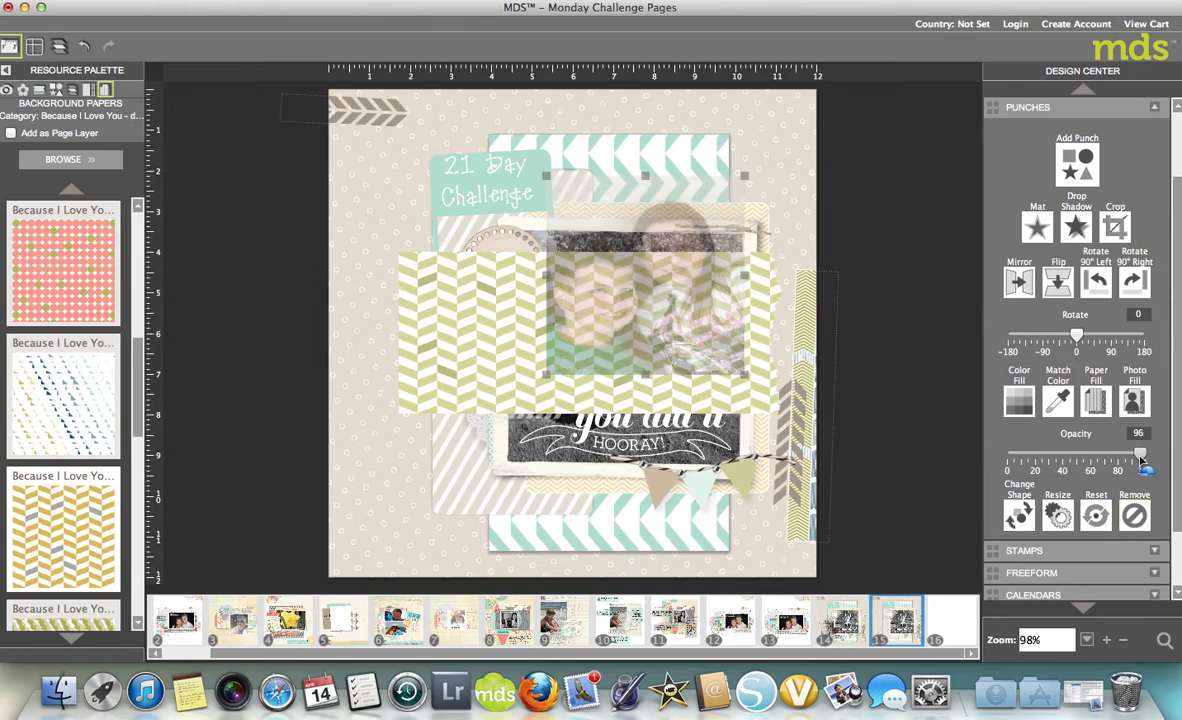
left_click_drag(1063, 456, 1140, 455)
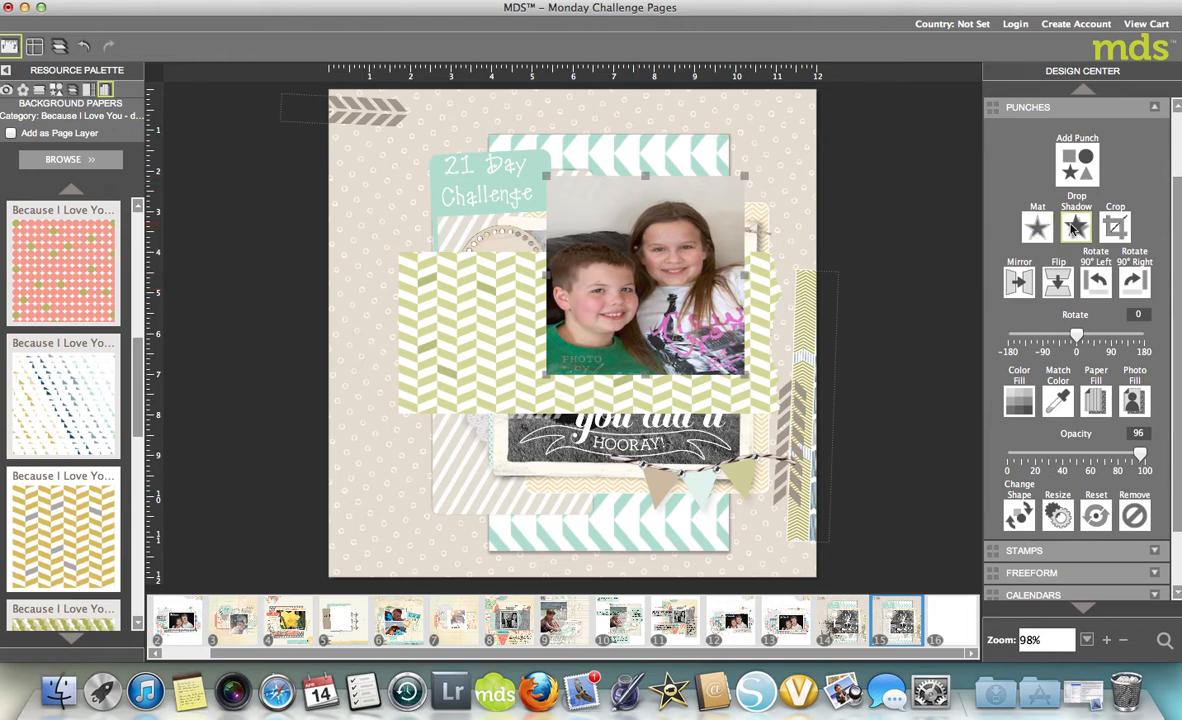
left_click(1018, 284)
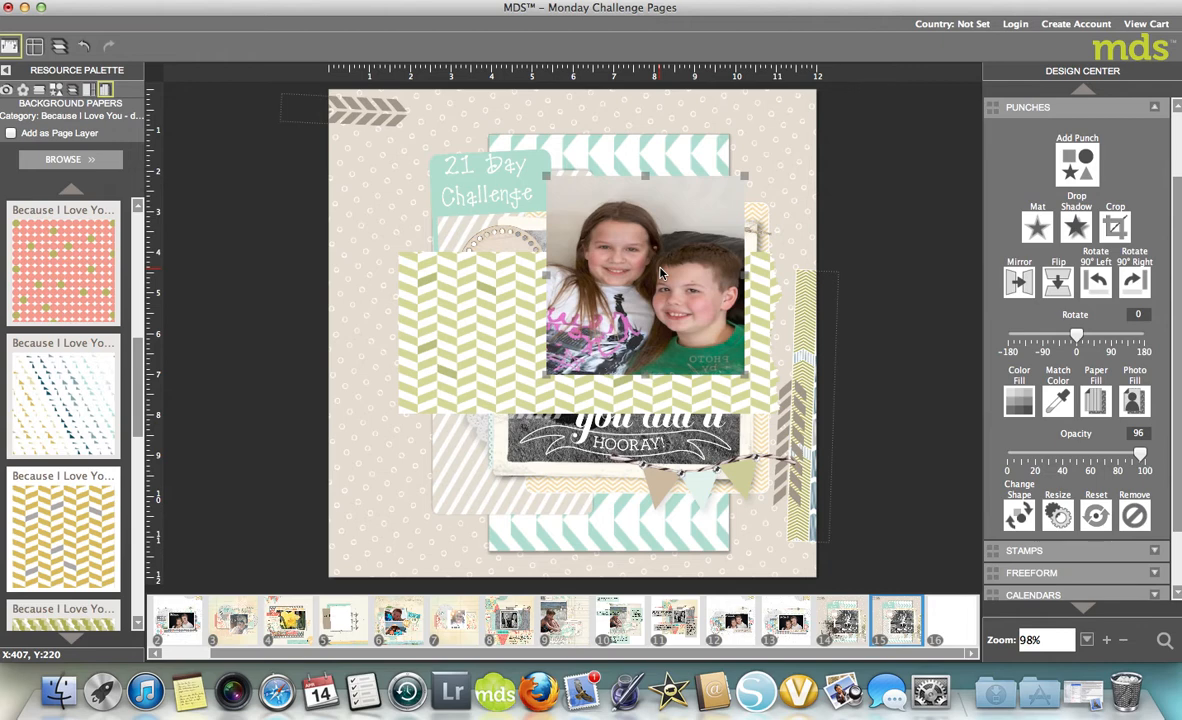
Delete the photo punch and the olive green herringbone photo box from the page.
key("Delete")
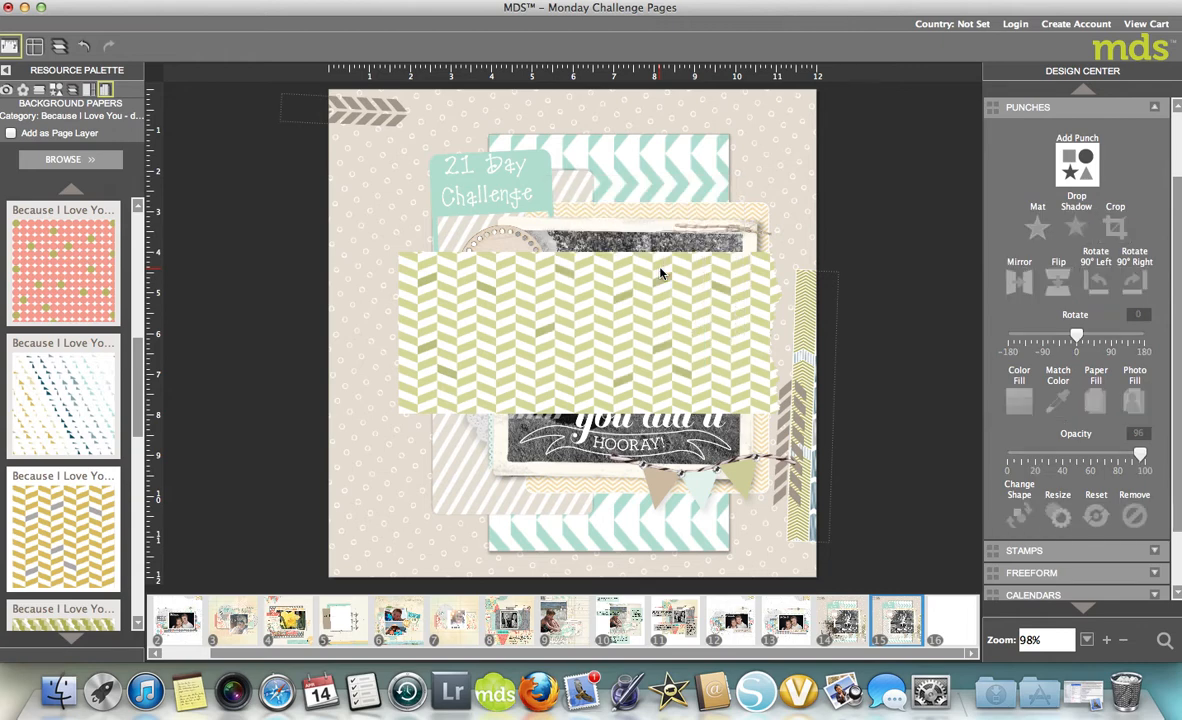
left_click(641, 291)
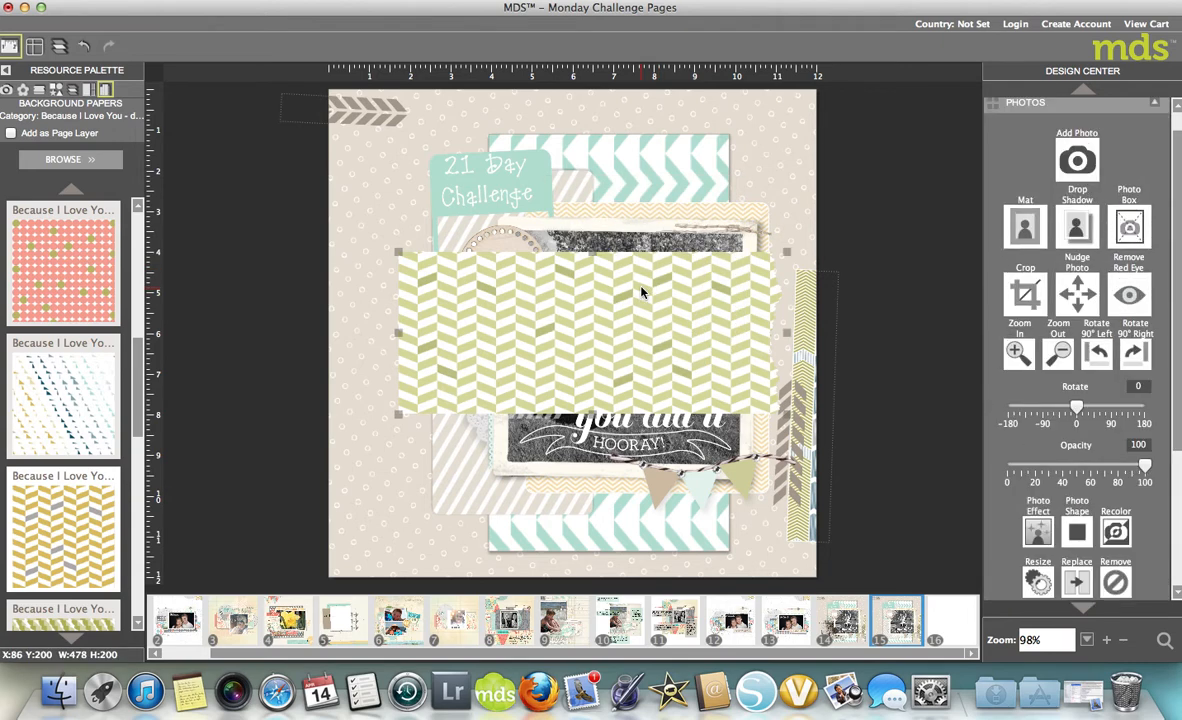
key("Delete")
left_click(641, 291)
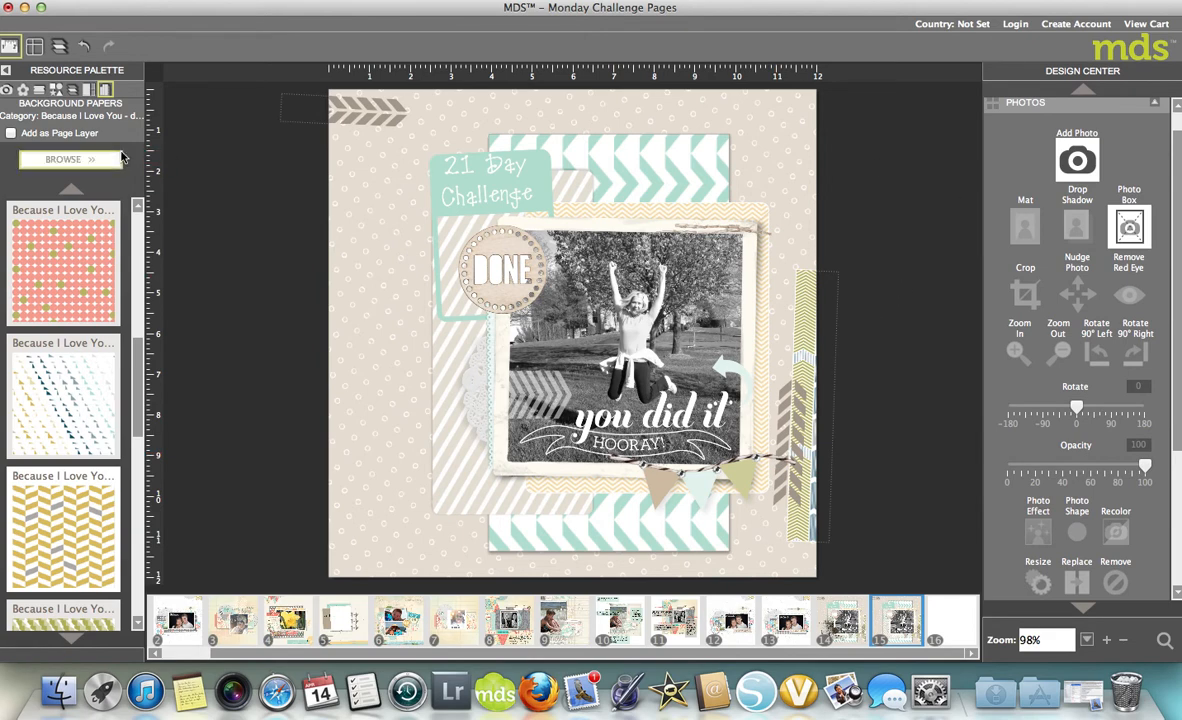
Switch the resource palette to embellishments and search all content for "bakers twine".
left_click(23, 89)
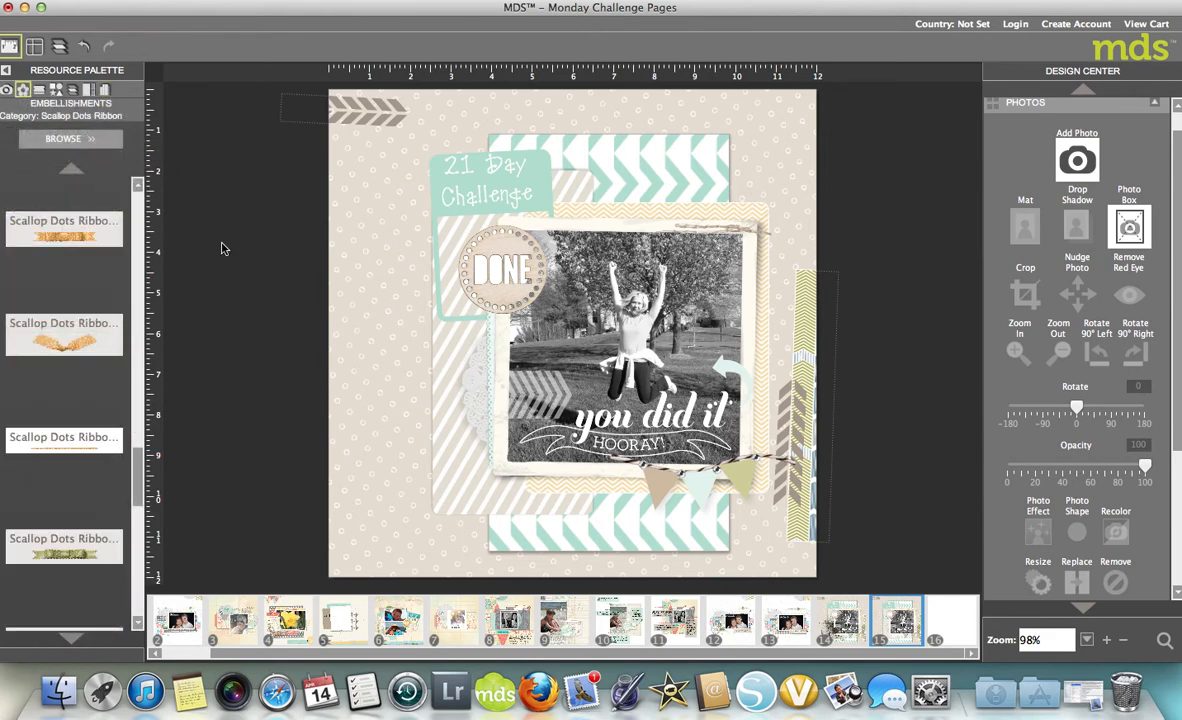
left_click(1163, 641)
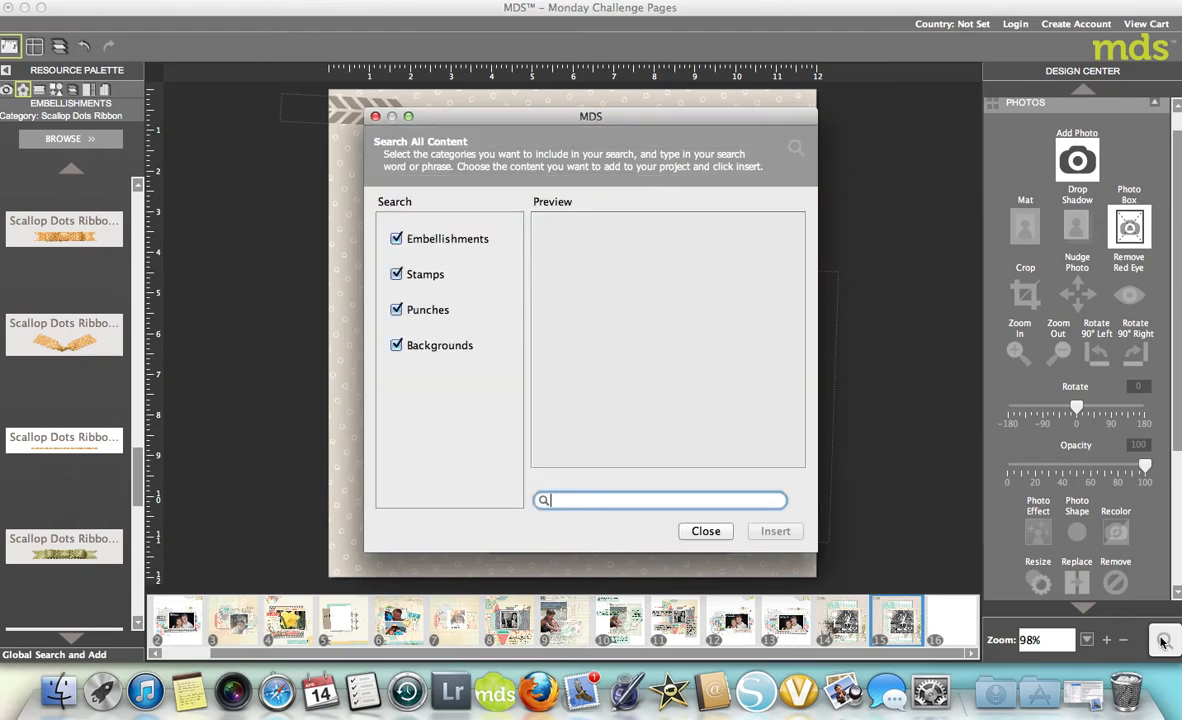
type("bakers twine")
key("Return")
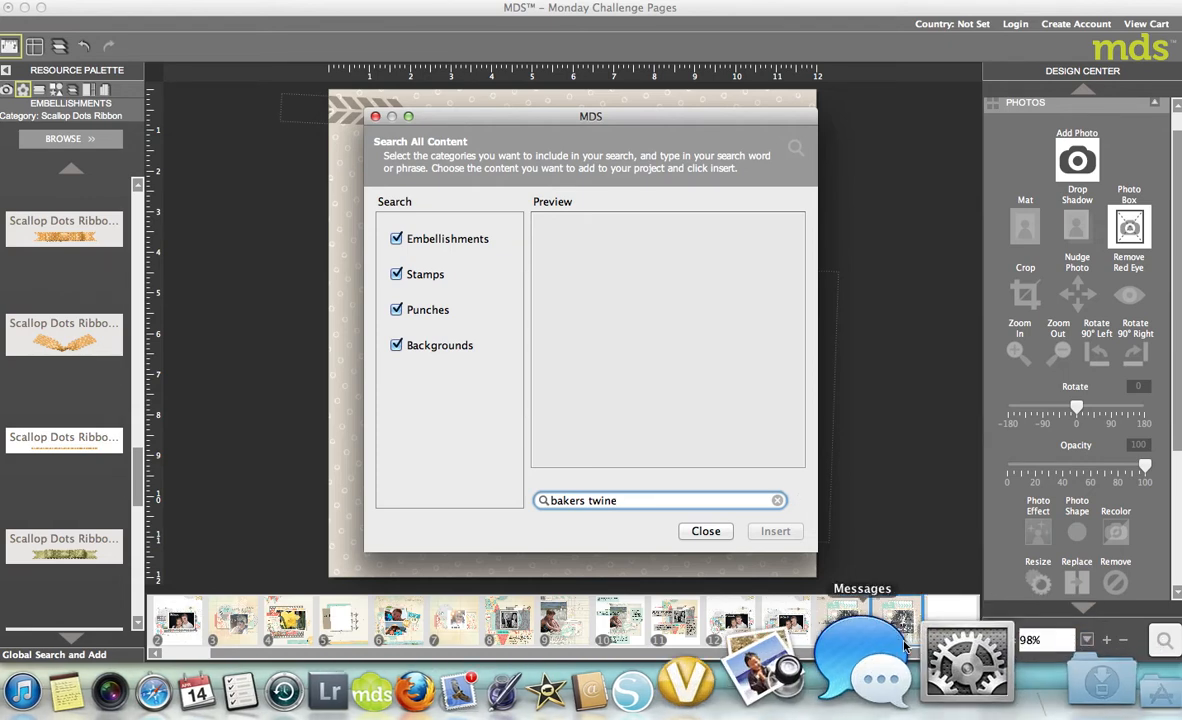
left_click(703, 532)
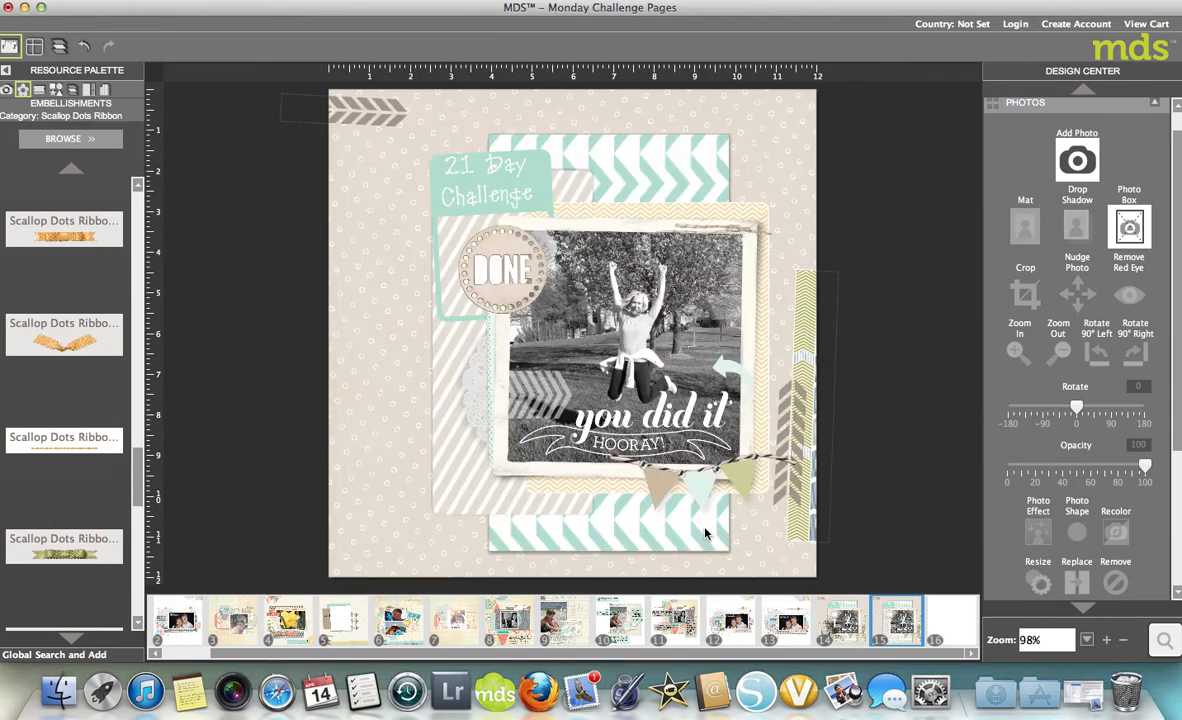
Load the Baker's Twine category into the embellishments palette.
left_click(66, 140)
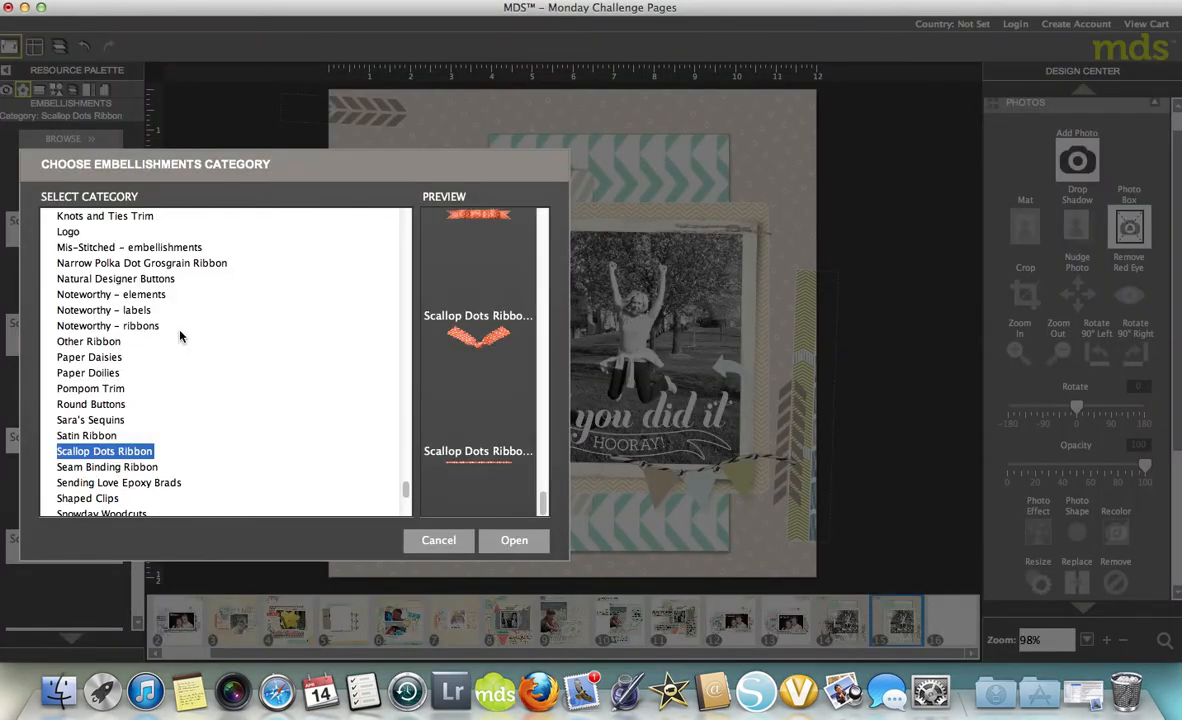
scroll(149, 397, "up", 15)
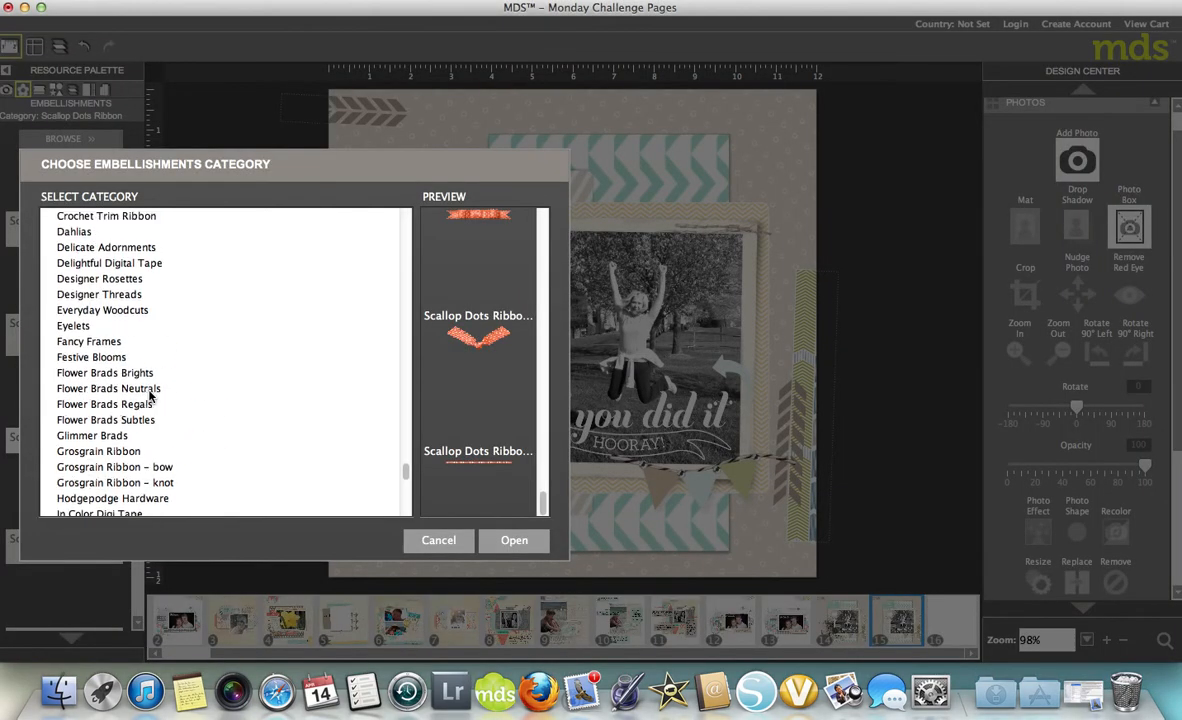
left_click(92, 325)
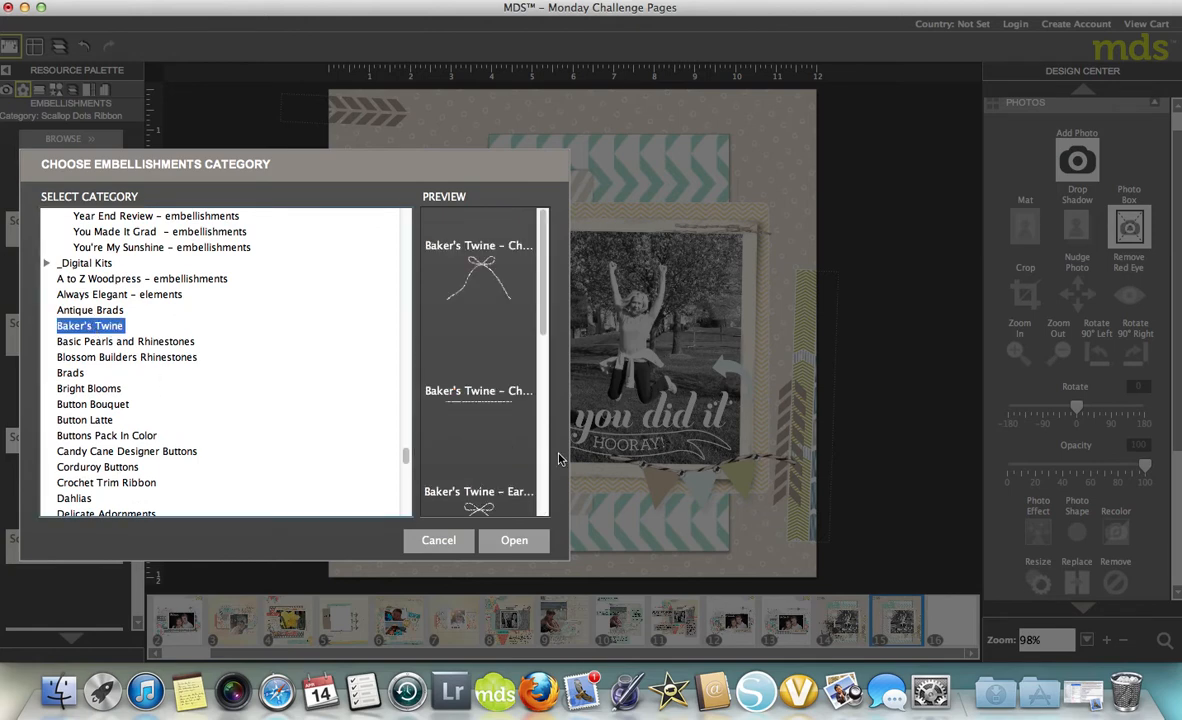
left_click(520, 540)
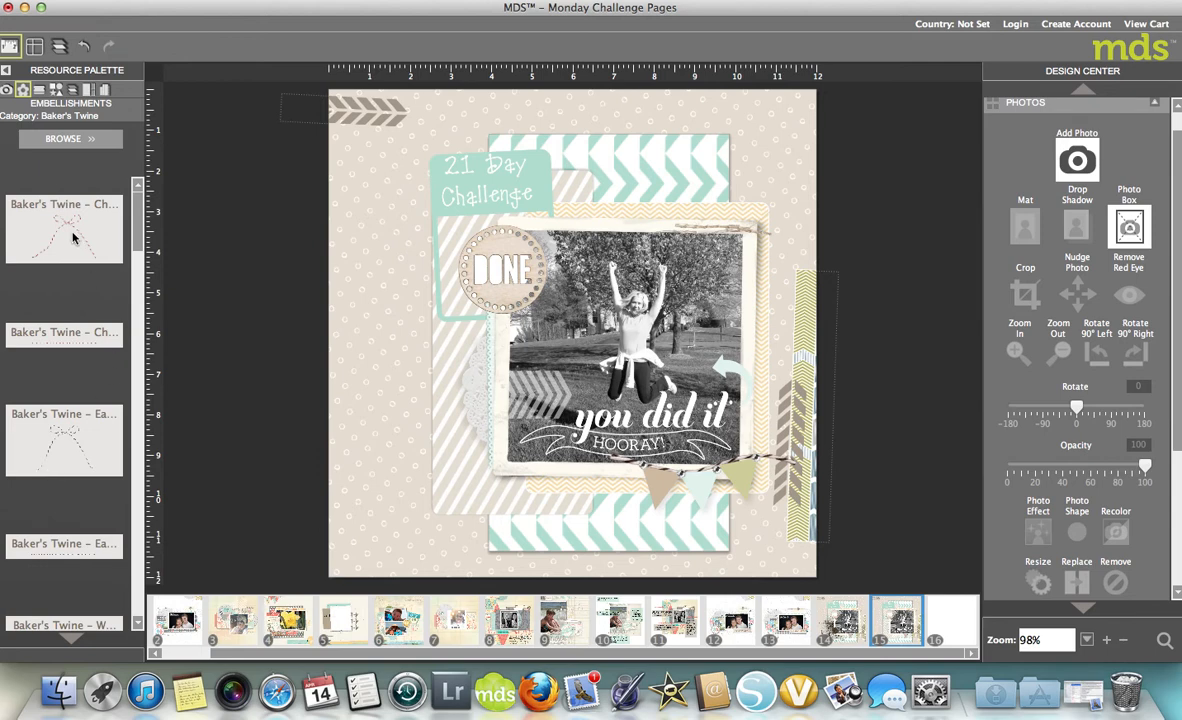
Place the first Baker's Twine bow on the page, overlapping the photo's lower left side, and recolor it dark brown.
left_click_drag(73, 237, 560, 262)
left_click_drag(611, 220, 449, 382)
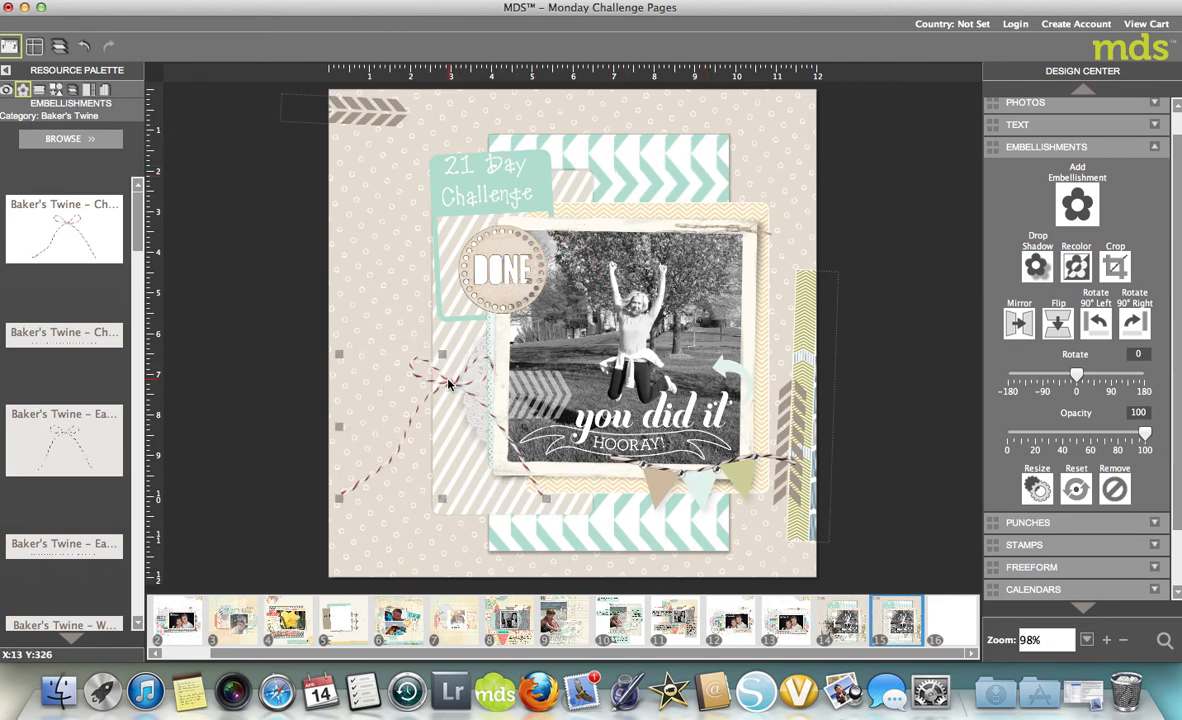
left_click(1076, 267)
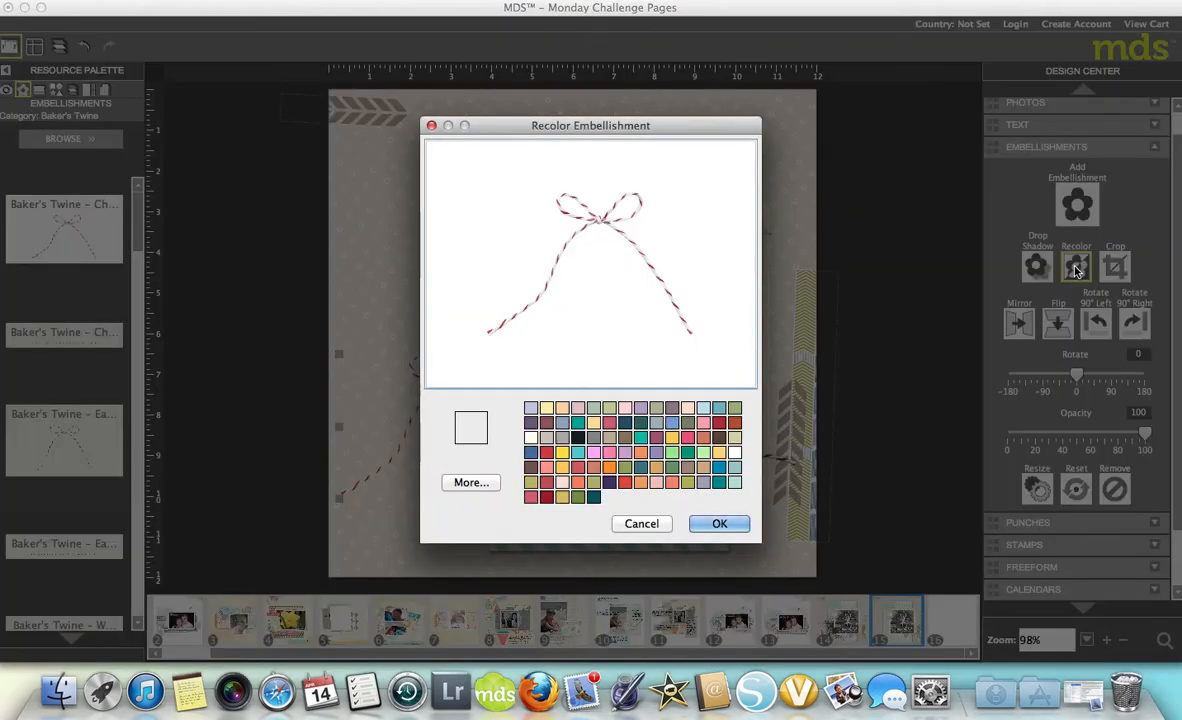
left_click(720, 437)
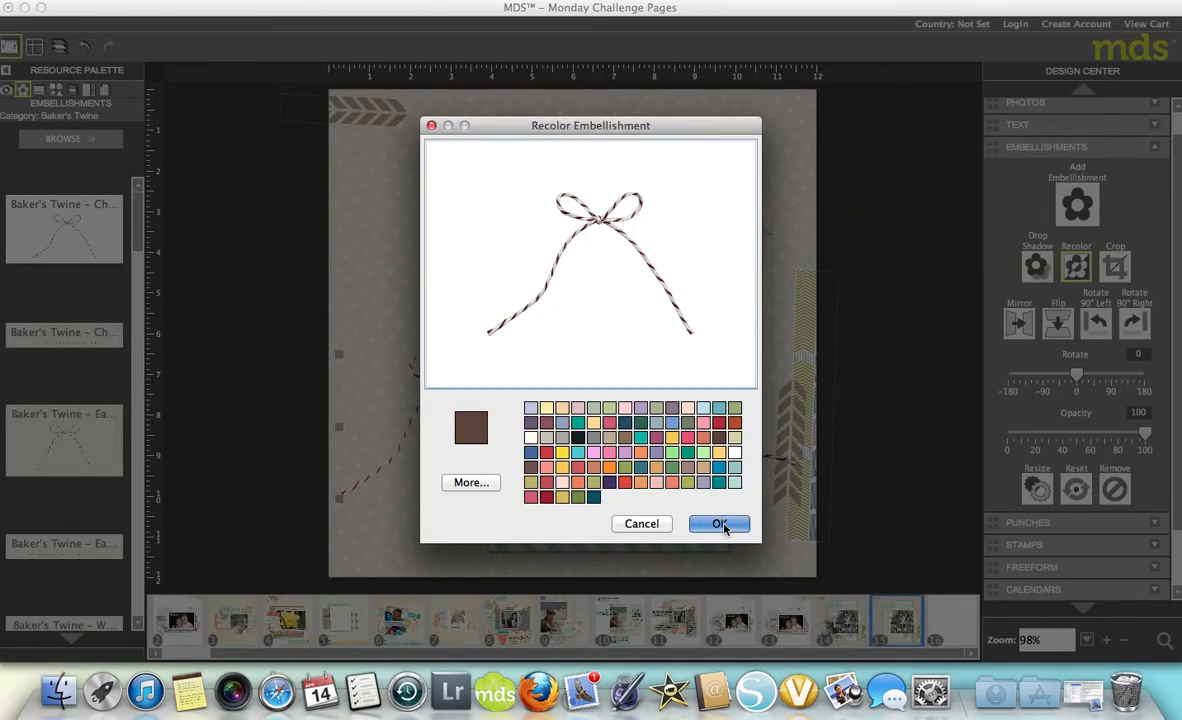
left_click(721, 524)
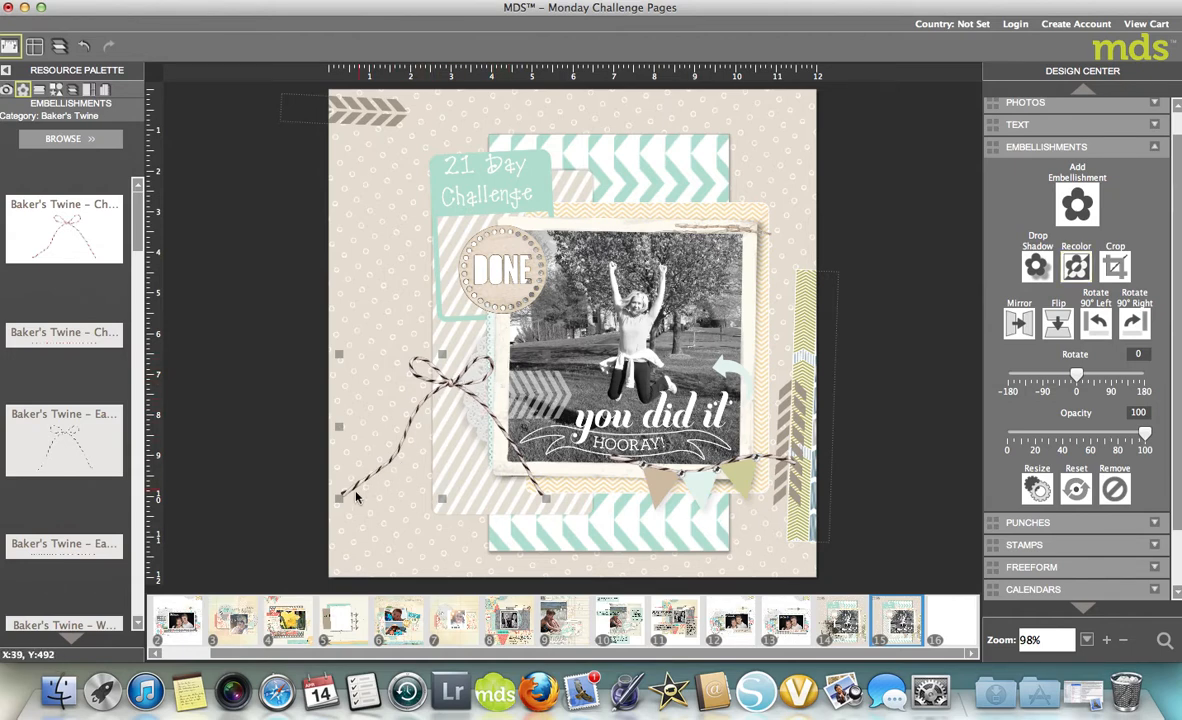
Crop the twine bow to just its left strand, cutting off the loops and the right strand.
left_click(1116, 264)
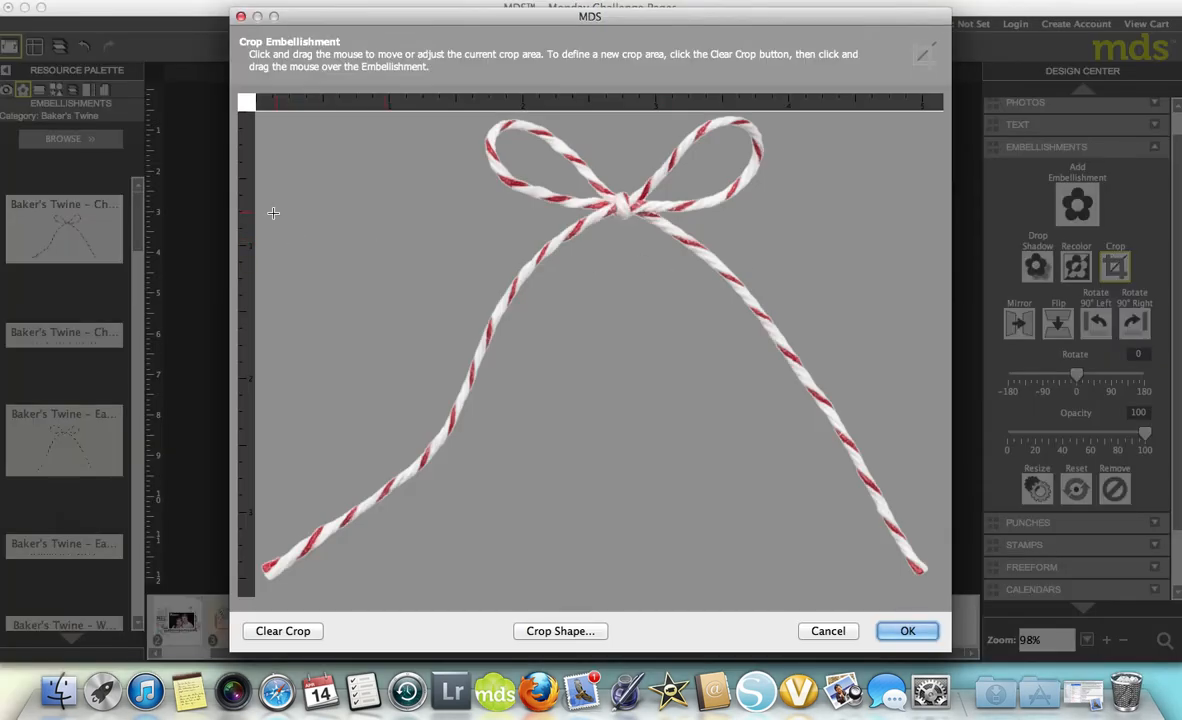
left_click_drag(259, 199, 654, 633)
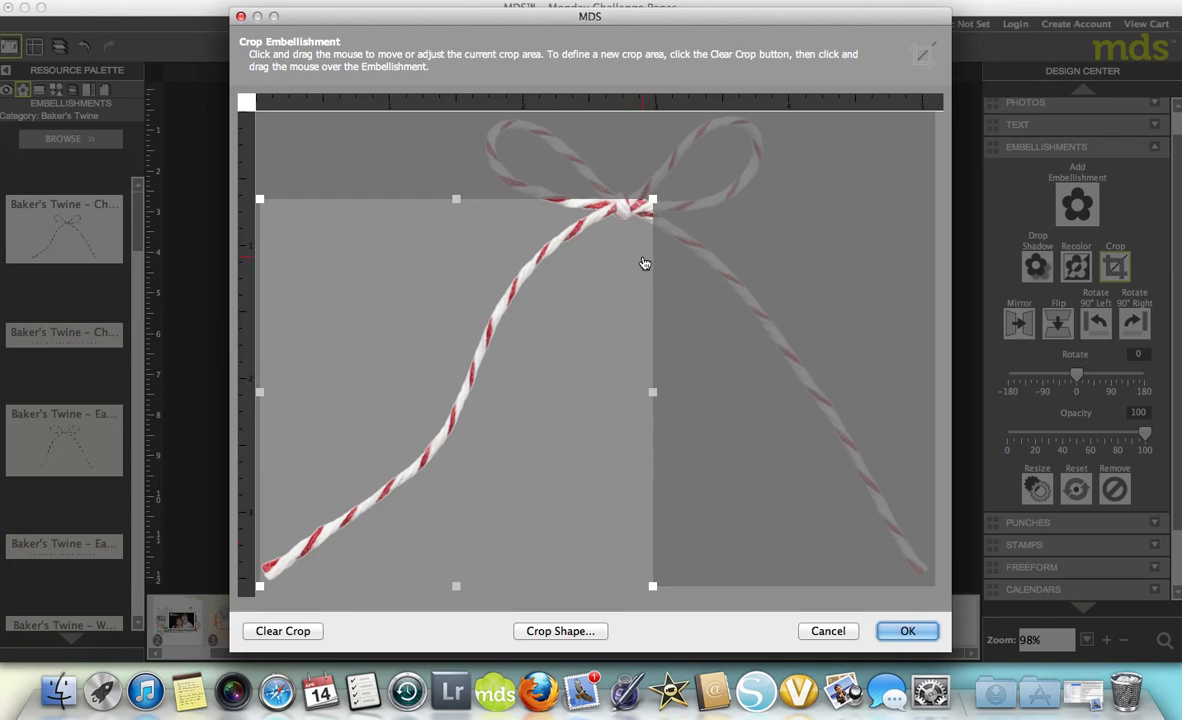
left_click_drag(651, 199, 628, 213)
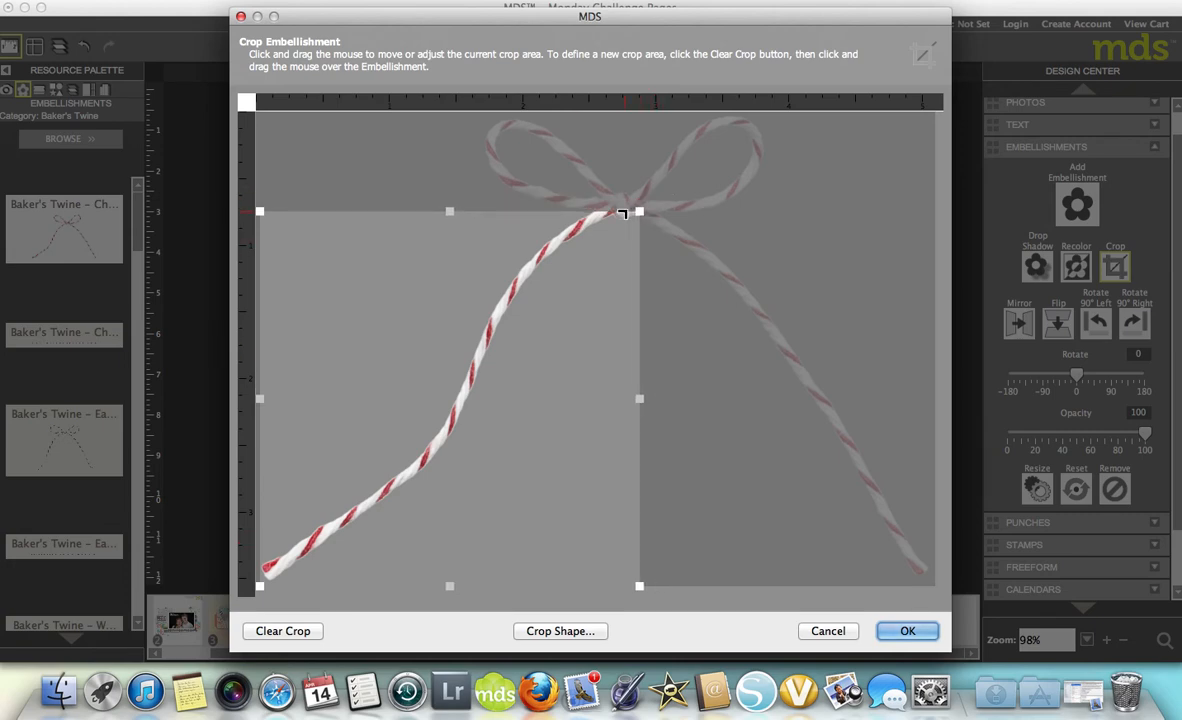
left_click(907, 630)
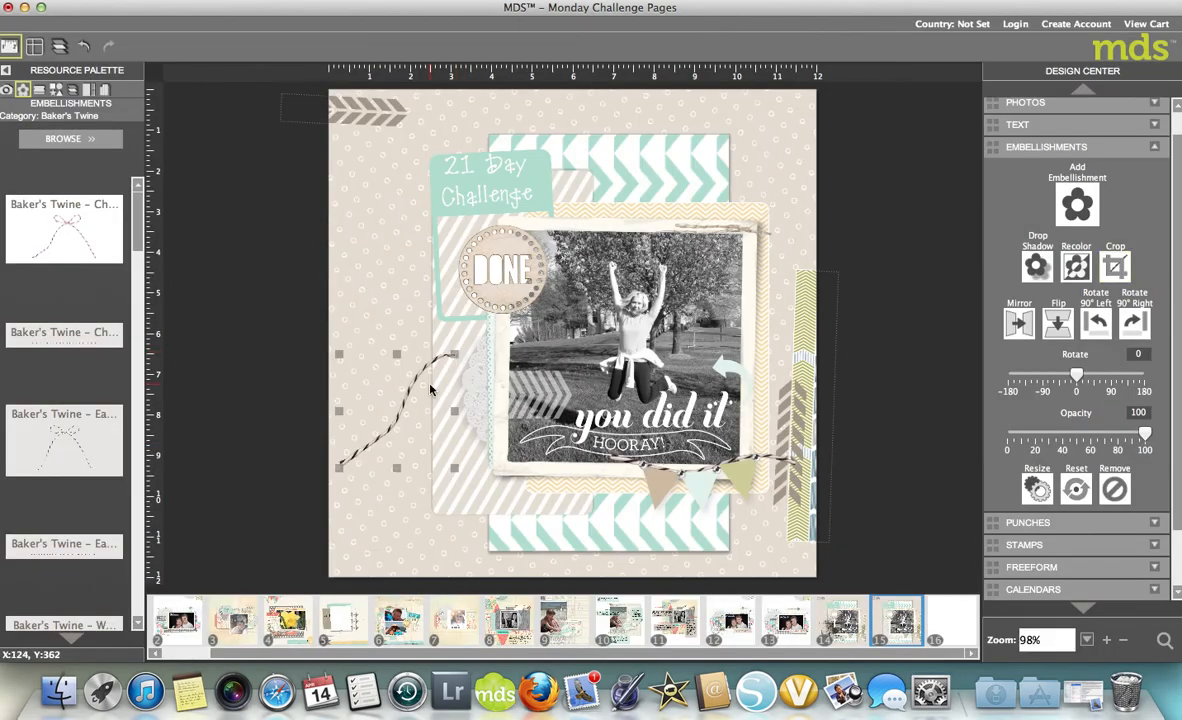
Try the cropped twine over the photo rotated to 47 and enlarged to the page's left edge, and delete it from the page.
left_click_drag(494, 345, 495, 342)
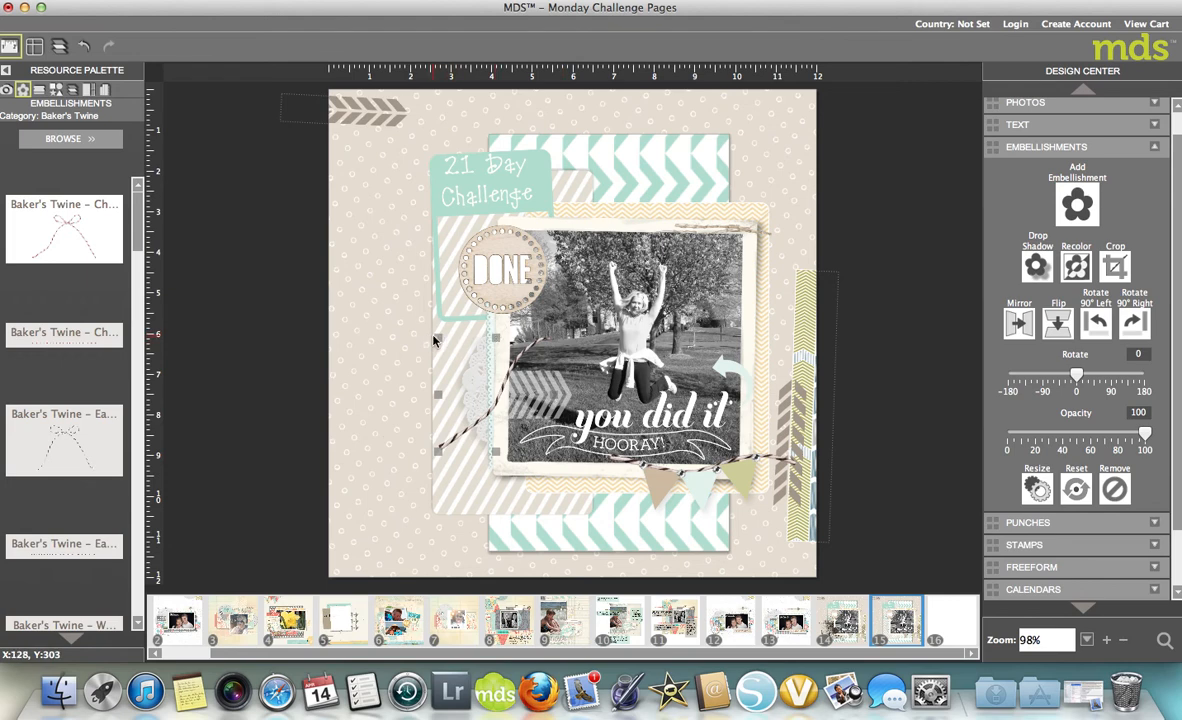
mouse_move(435, 336)
left_mouse_down()
mouse_move(430, 345)
mouse_move(449, 340)
left_mouse_up()
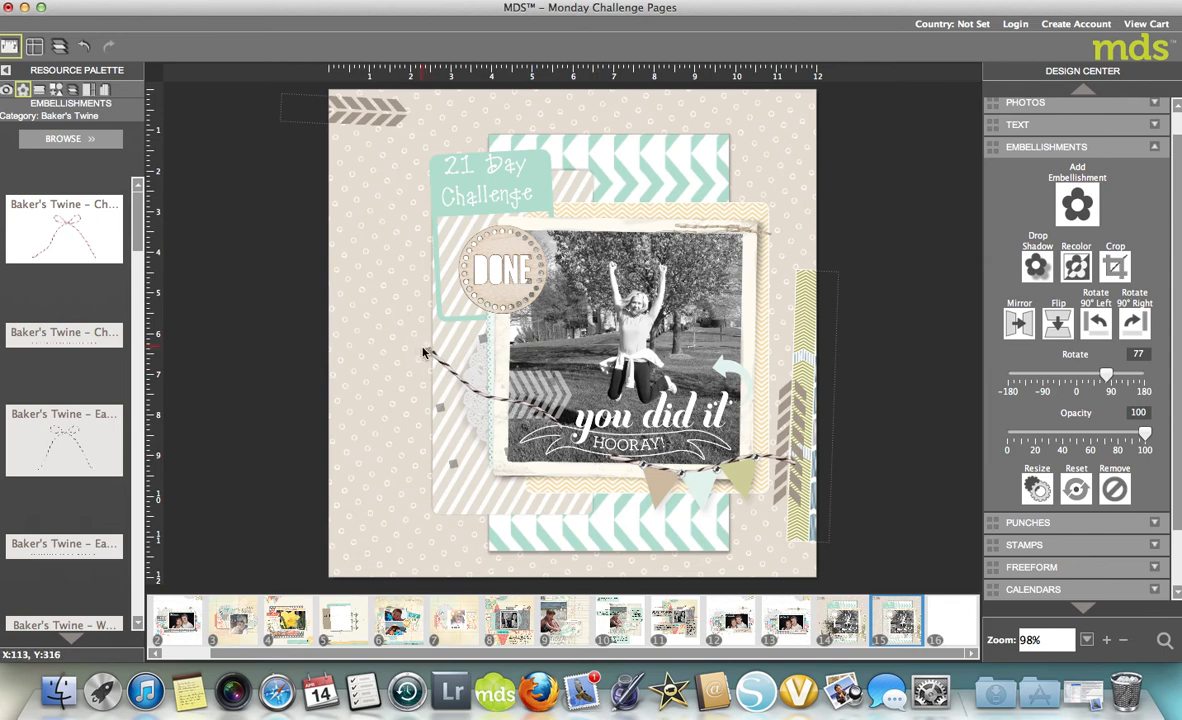
left_click_drag(424, 348, 393, 397)
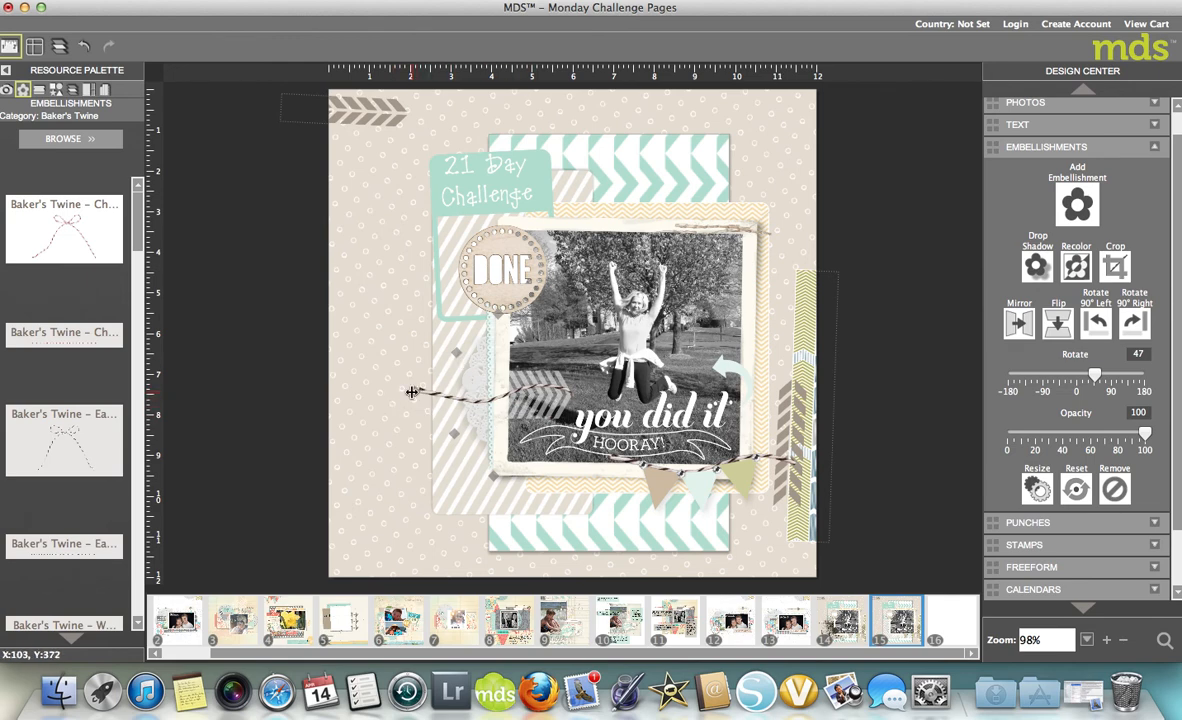
left_click_drag(411, 391, 319, 400)
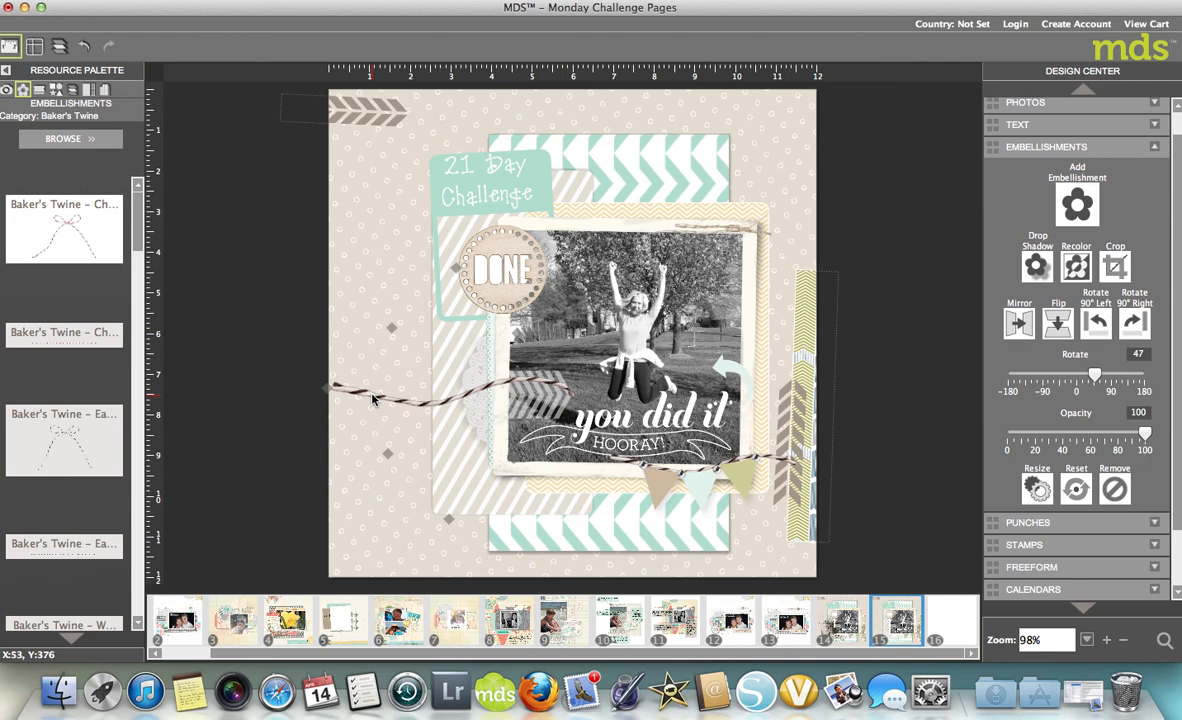
key("Delete")
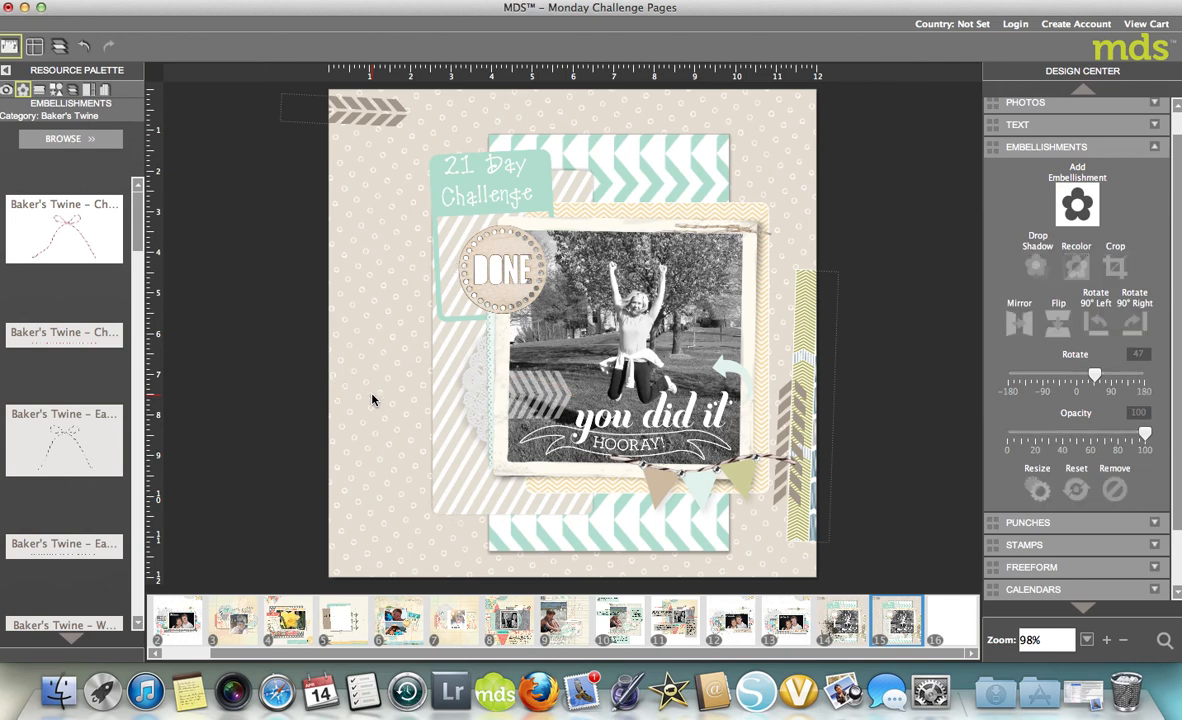